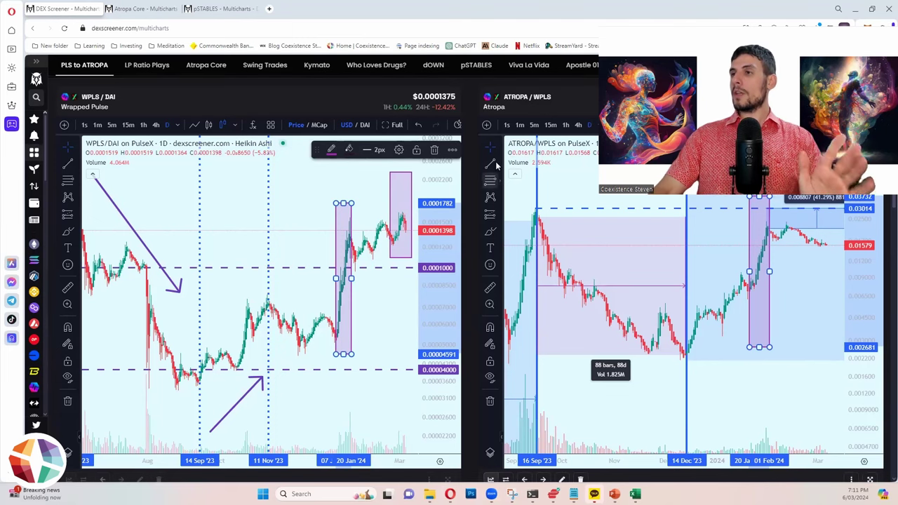
- Deselect the highlighted rectangle on the WPLS/DAI chart and examine the pair's full price history beside ATROPA/WPLS
scroll(472, 182, up, 1)
scroll(472, 186, up, 1)
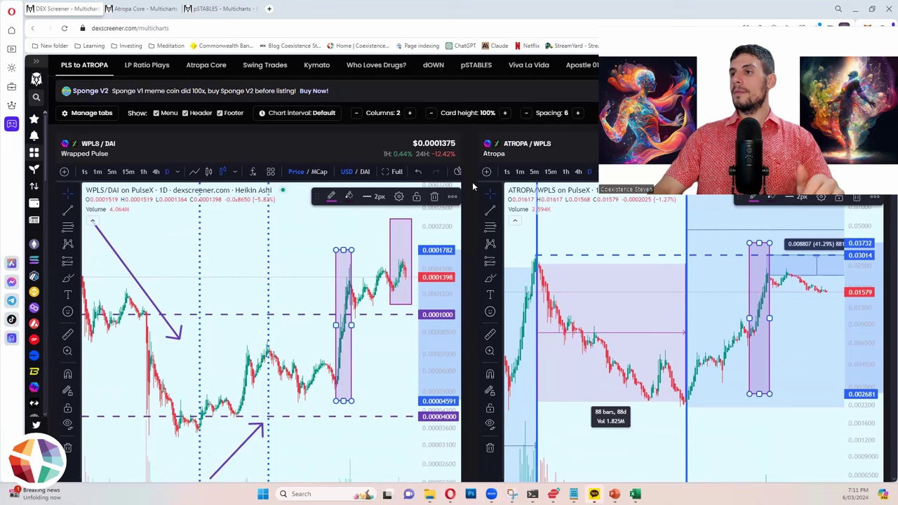
click(343, 242)
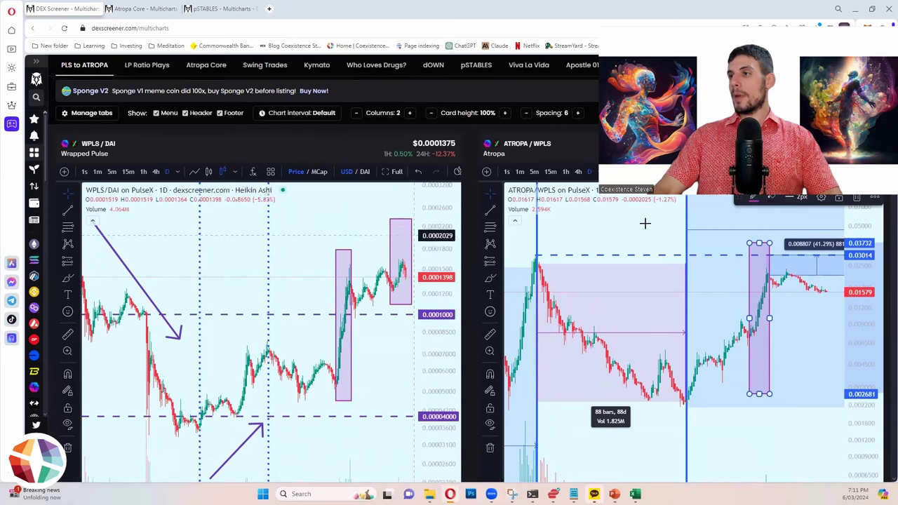
scroll(328, 252, down, 5)
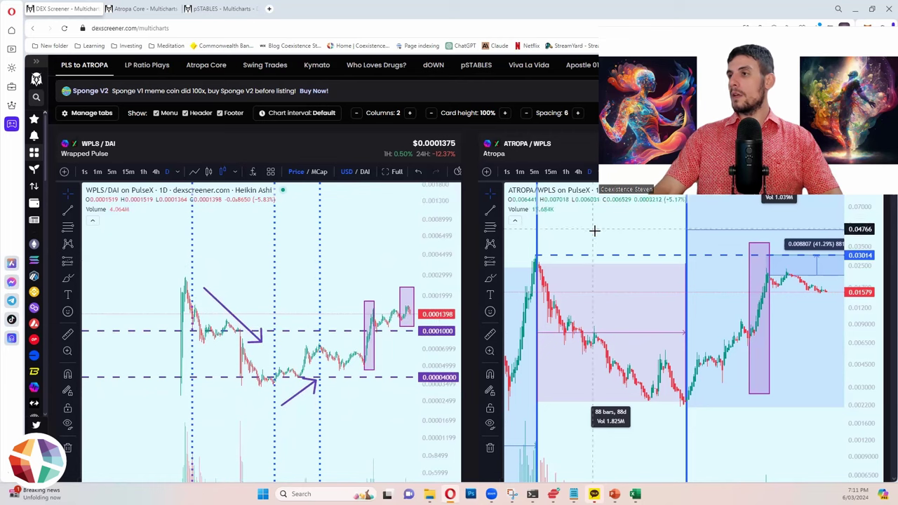
scroll(595, 230, down, 3)
- Quote the ATROPA/WPLS chart in WPLS, show its full history and invert its price scale
drag(876, 295, 876, 383)
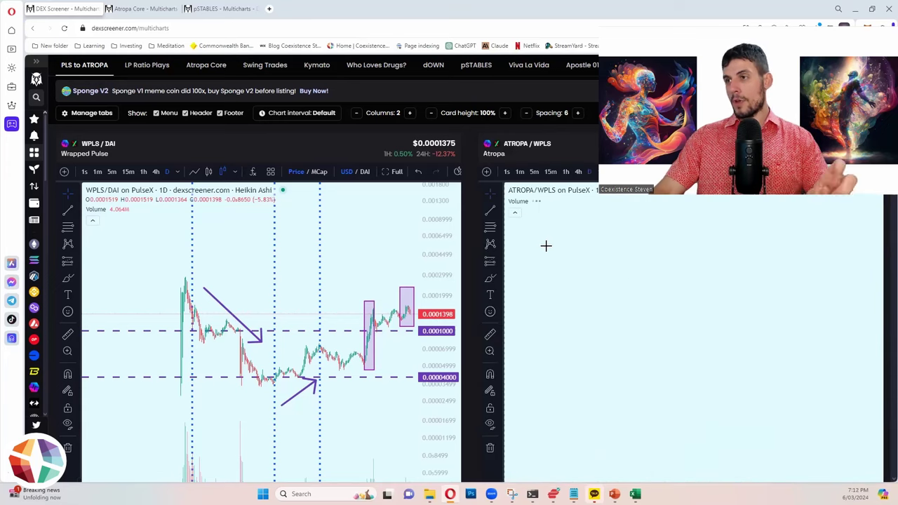
scroll(884, 324, down, 1)
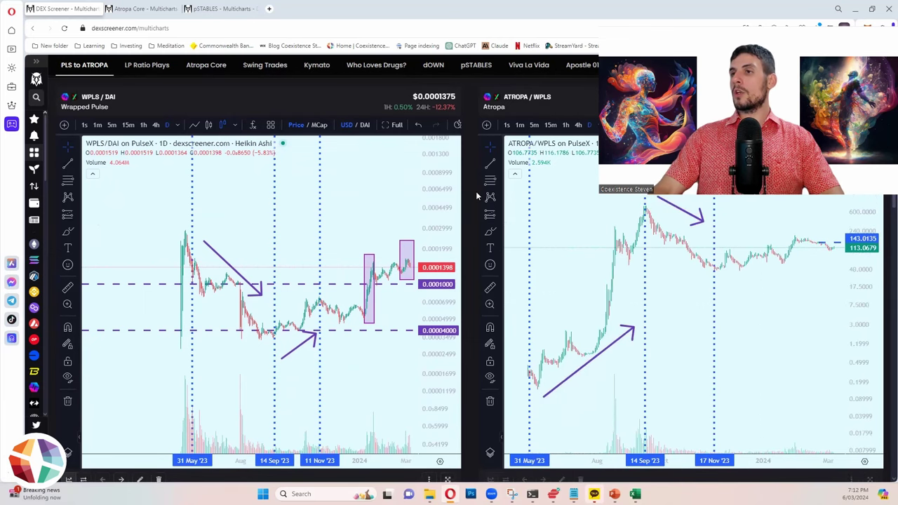
scroll(461, 236, up, 1)
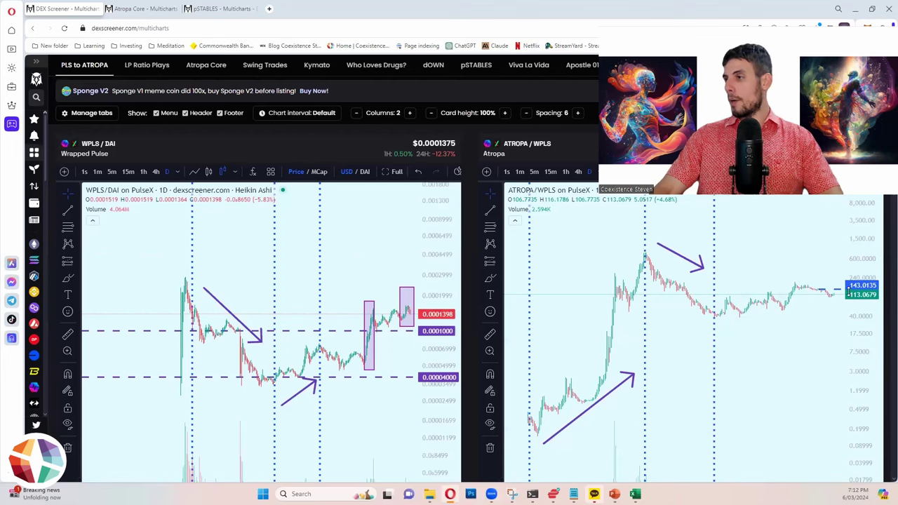
right_click(868, 321)
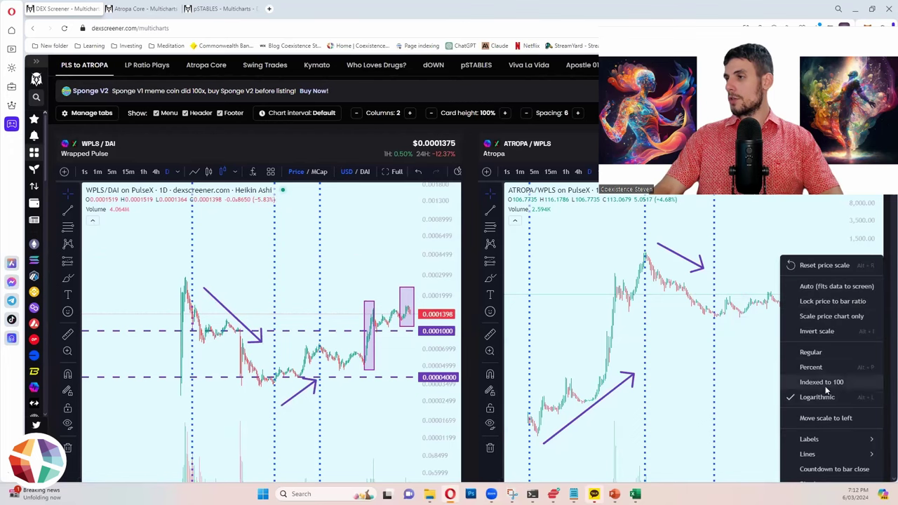
click(817, 332)
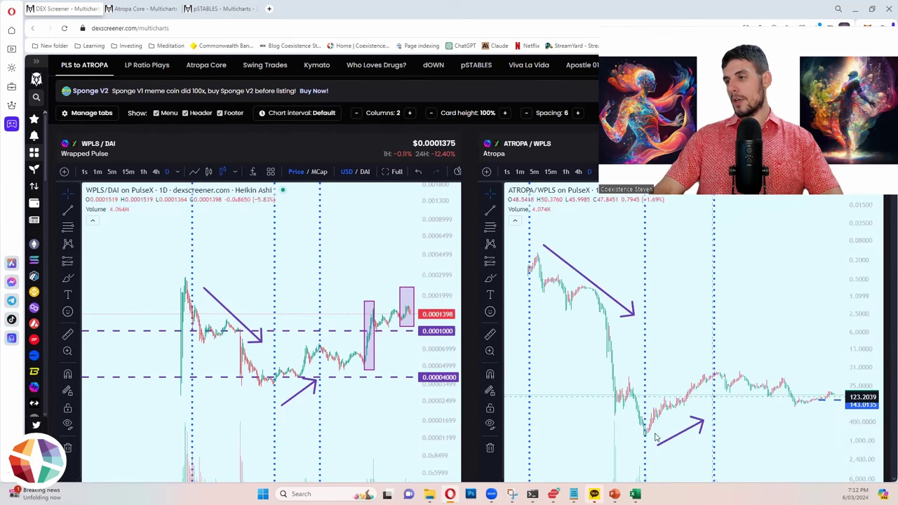
- Turn off the inverted price scale on the ATROPA/WPLS chart and return its quote to USD
right_click(757, 333)
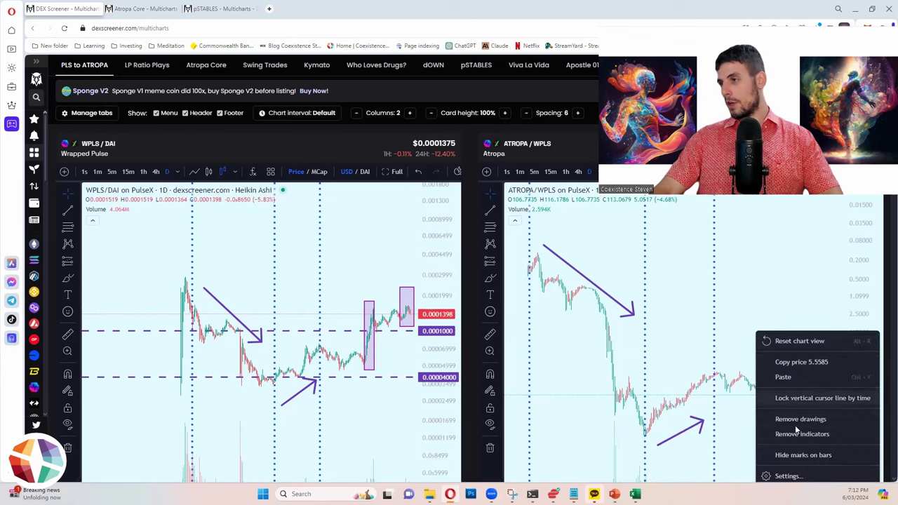
right_click(874, 272)
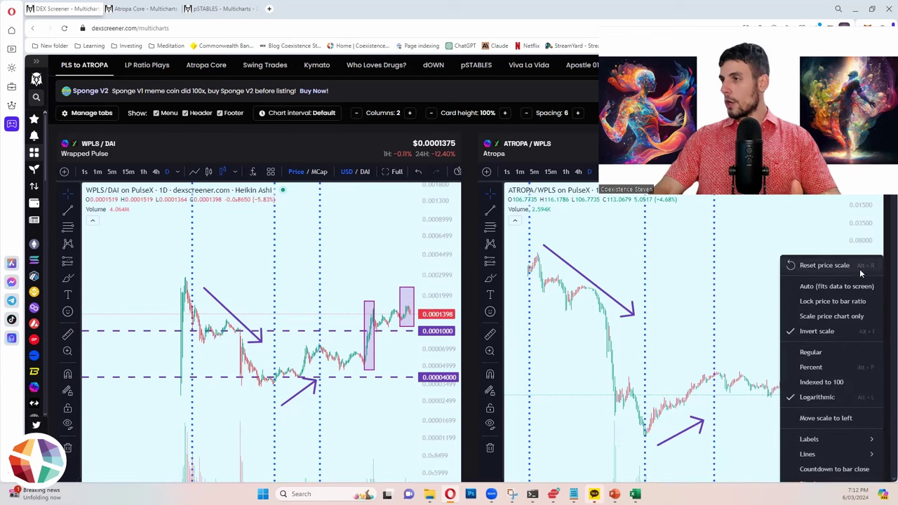
click(814, 331)
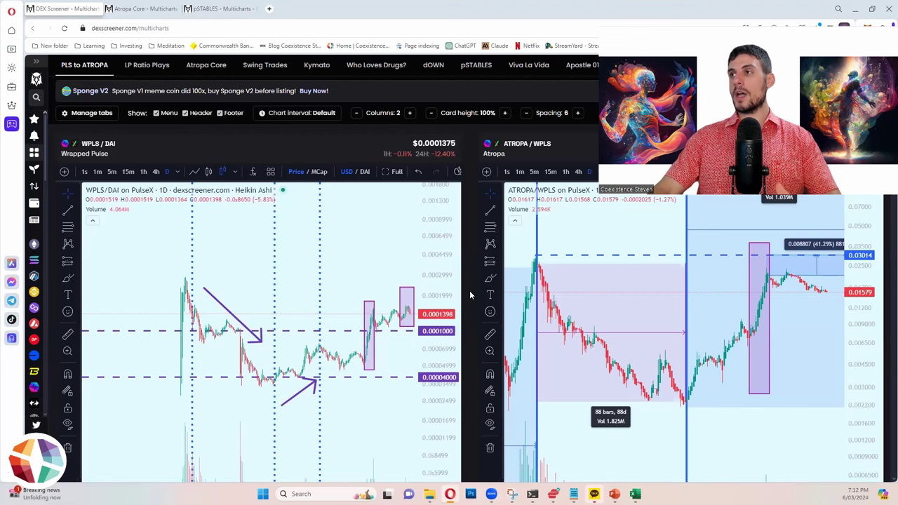
- Zoom in on the recent WPLS/DAI action and select the January rally rectangles on both charts to compare them
scroll(470, 290, down, 1)
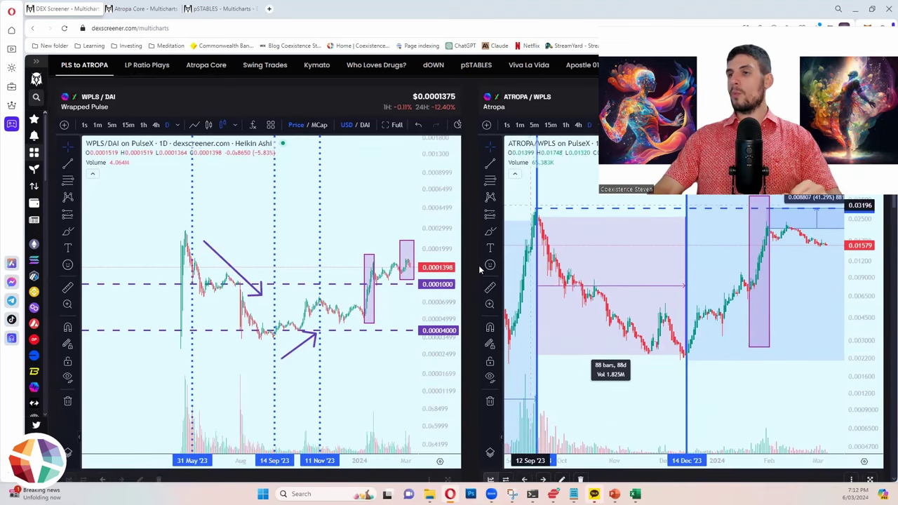
scroll(381, 311, up, 2)
scroll(381, 311, up, 2)
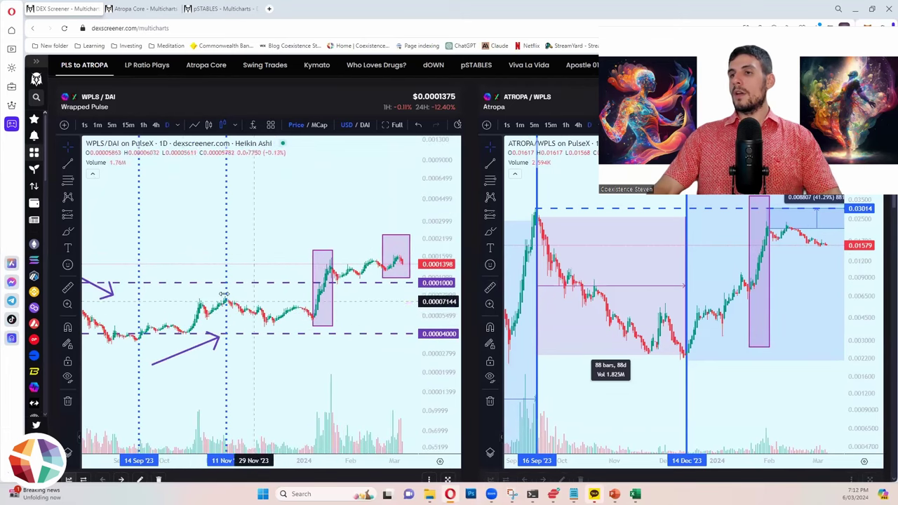
click(334, 323)
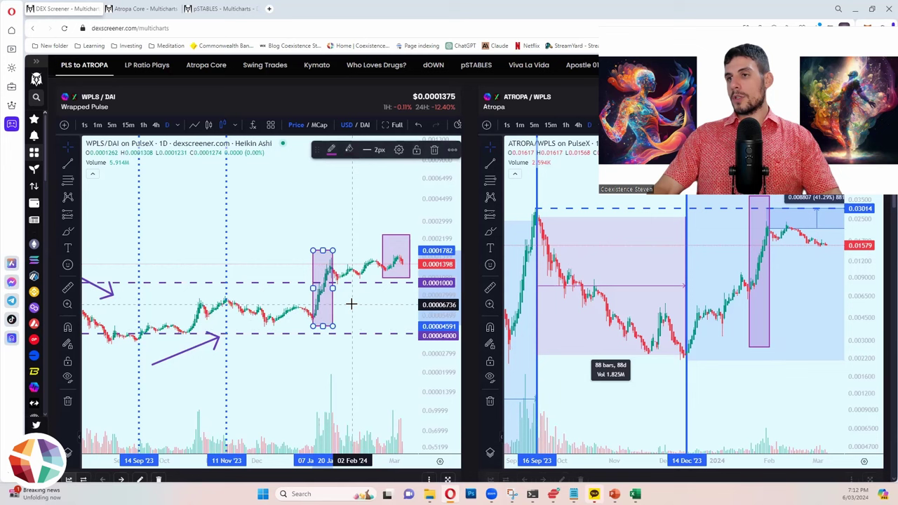
click(330, 310)
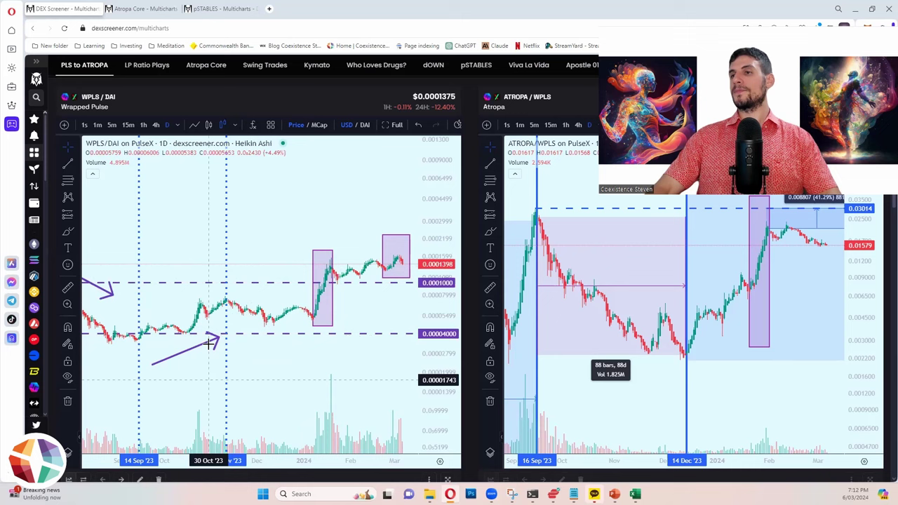
click(333, 318)
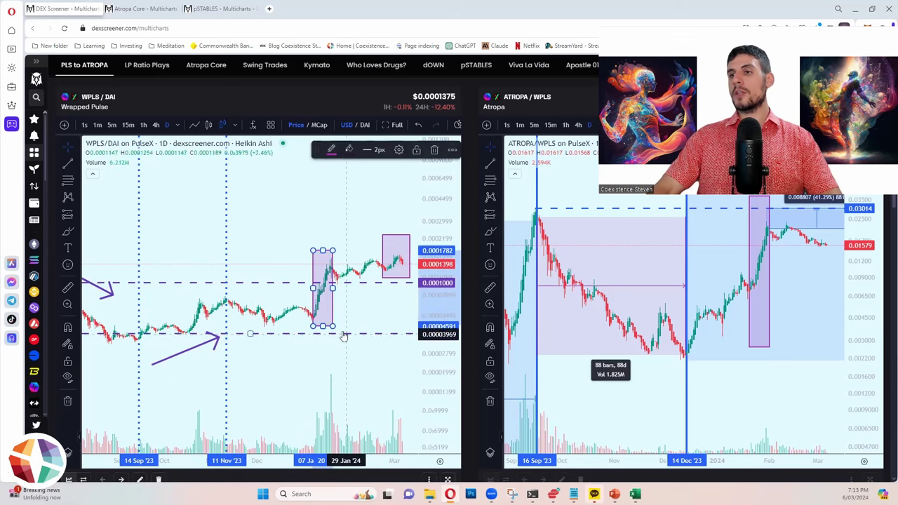
click(770, 310)
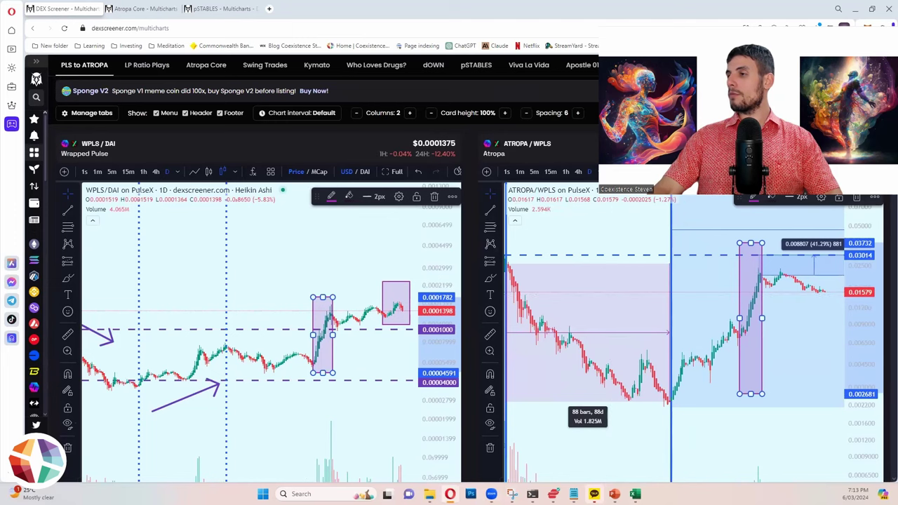
- Show the ATROPA/WPLS chart in full screen and compress its price scale to fit phases 1, 2 and 3
click(819, 171)
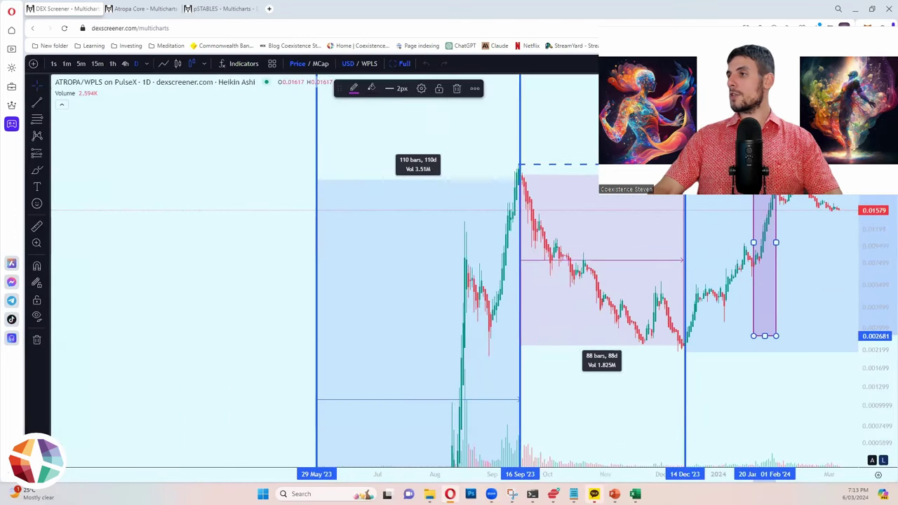
drag(885, 314, 885, 358)
scroll(802, 366, up, 3)
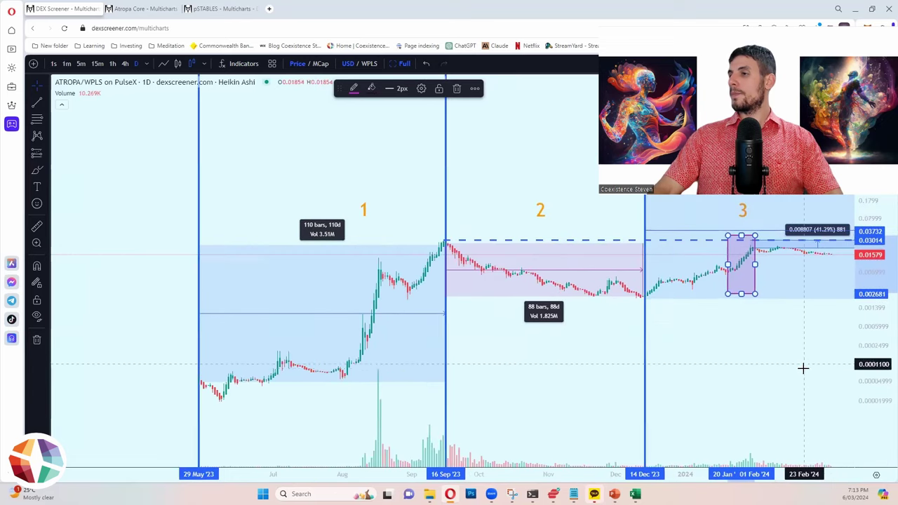
scroll(808, 287, down, 4)
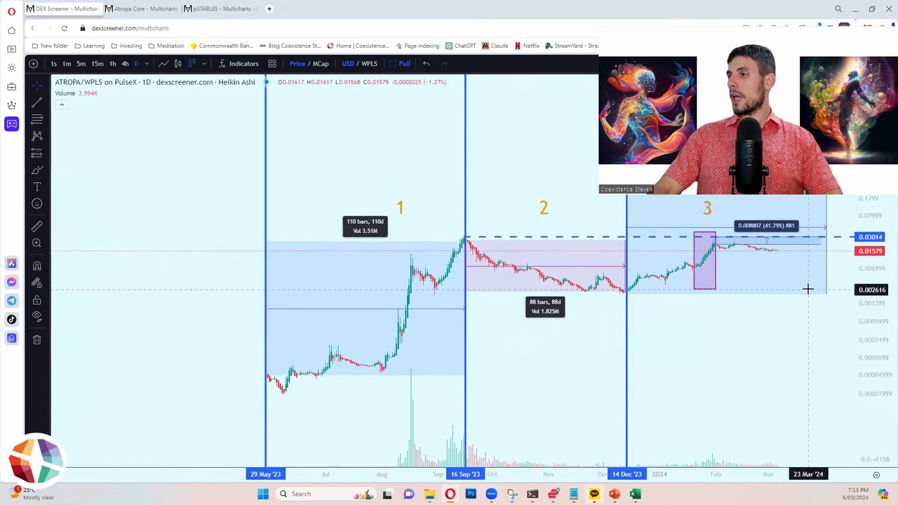
drag(729, 329, 674, 373)
scroll(673, 372, up, 2)
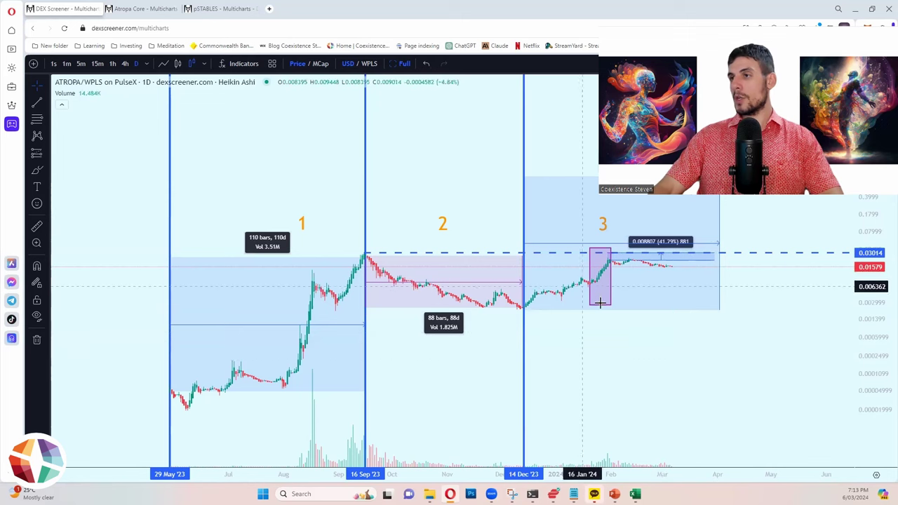
- Select the date-range boxes of phase 3 and phase 1 to compare their durations, and deselect them
click(721, 212)
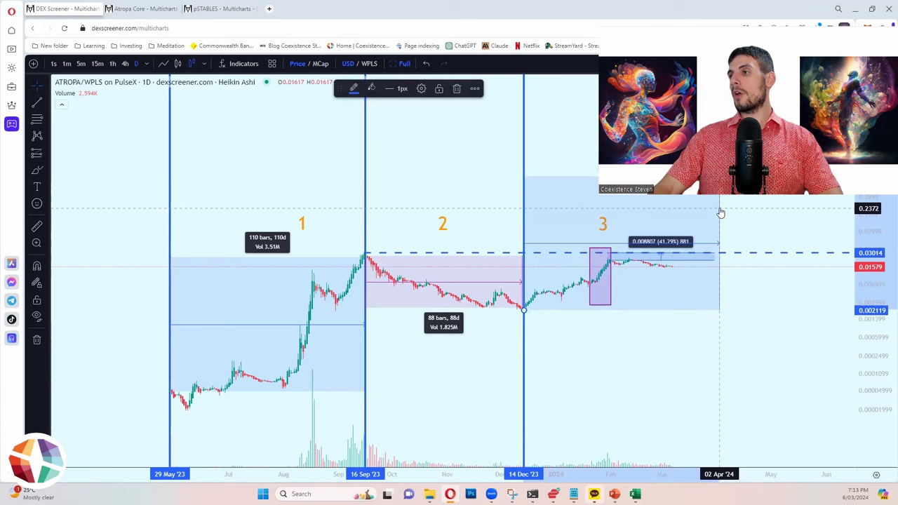
click(225, 262)
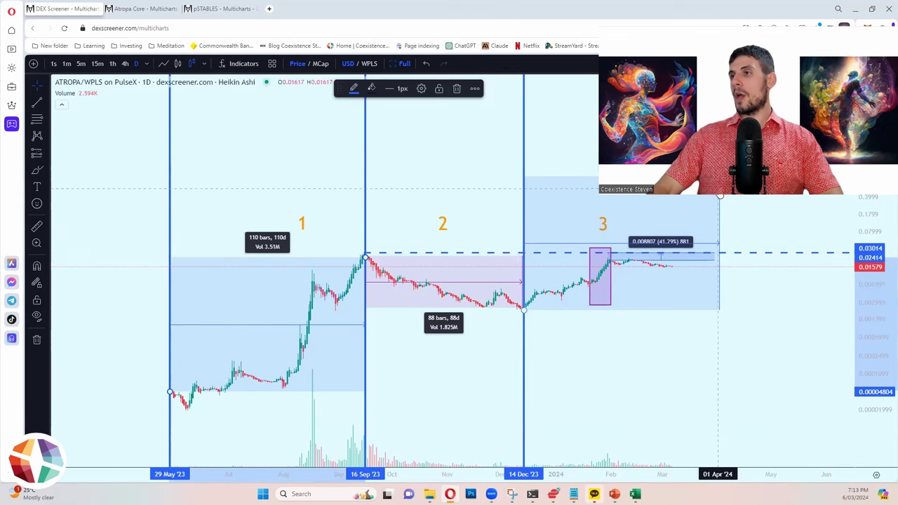
click(719, 195)
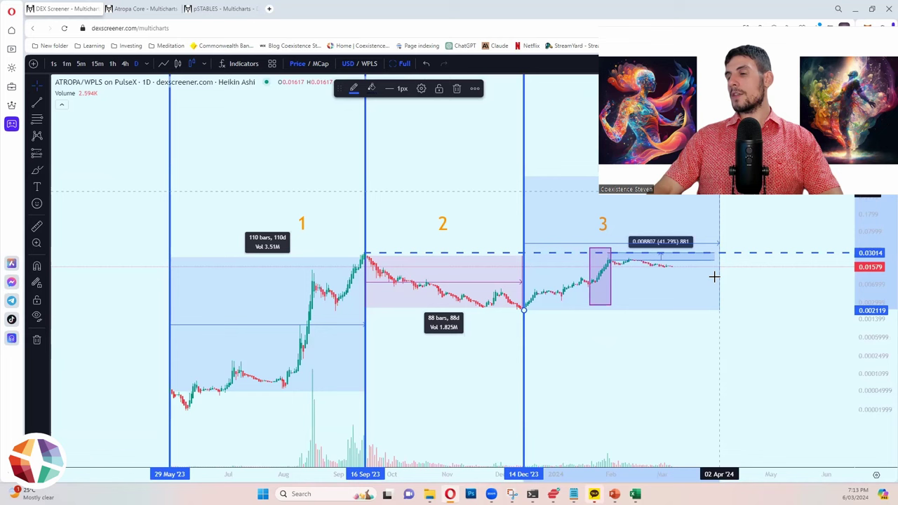
click(659, 340)
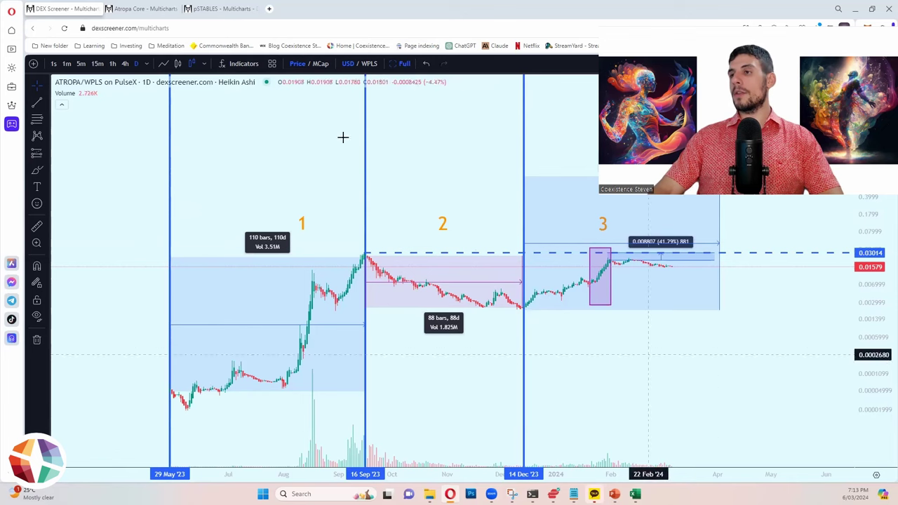
- Leave full screen and compare phases 2 and 3 of ATROPA/WPLS with the latest WPLS/DAI candles side by side
click(397, 63)
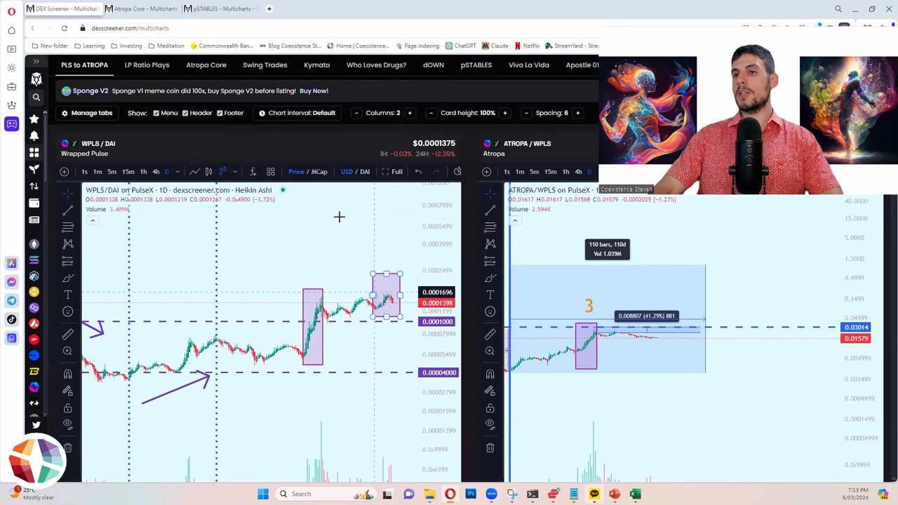
drag(685, 408, 795, 400)
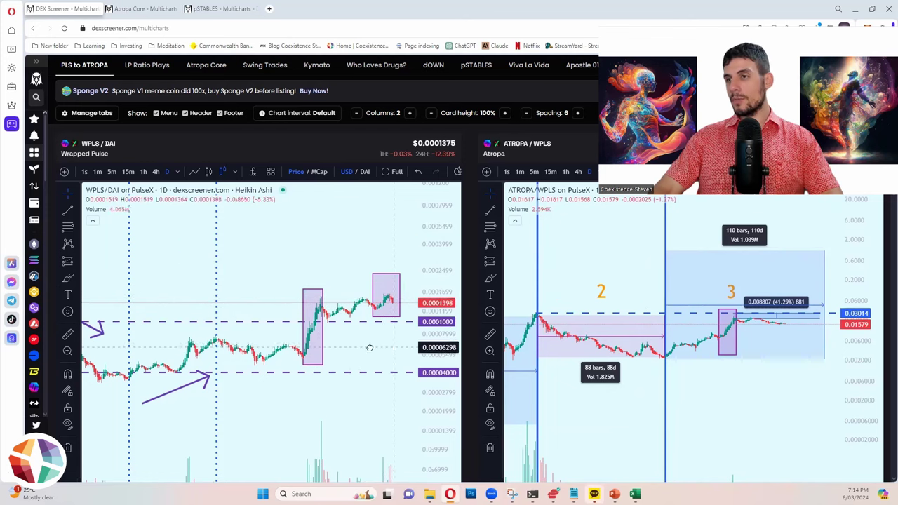
drag(370, 348, 324, 350)
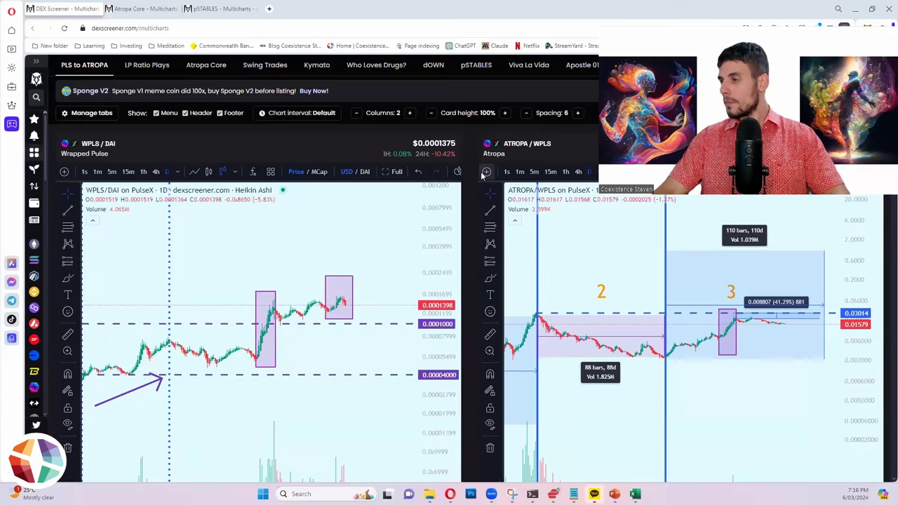
drag(720, 357, 737, 382)
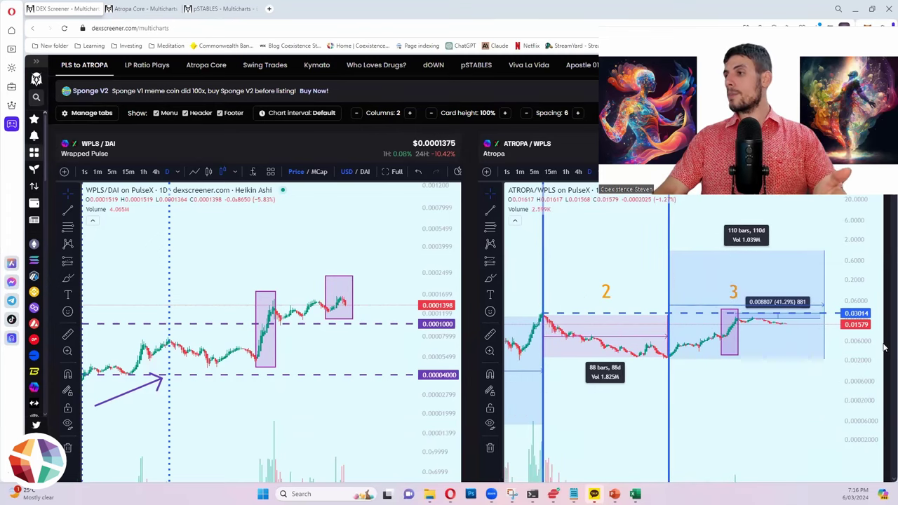
scroll(879, 375, down, 1)
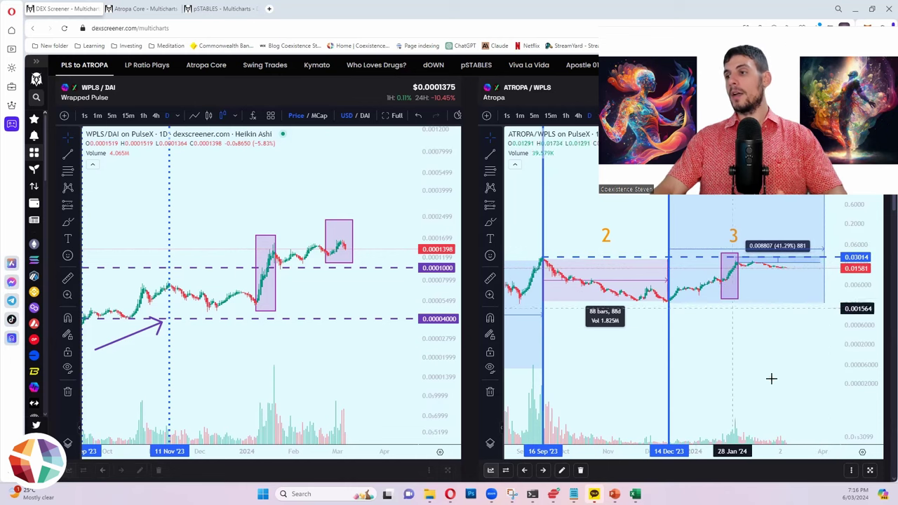
scroll(469, 161, up, 1)
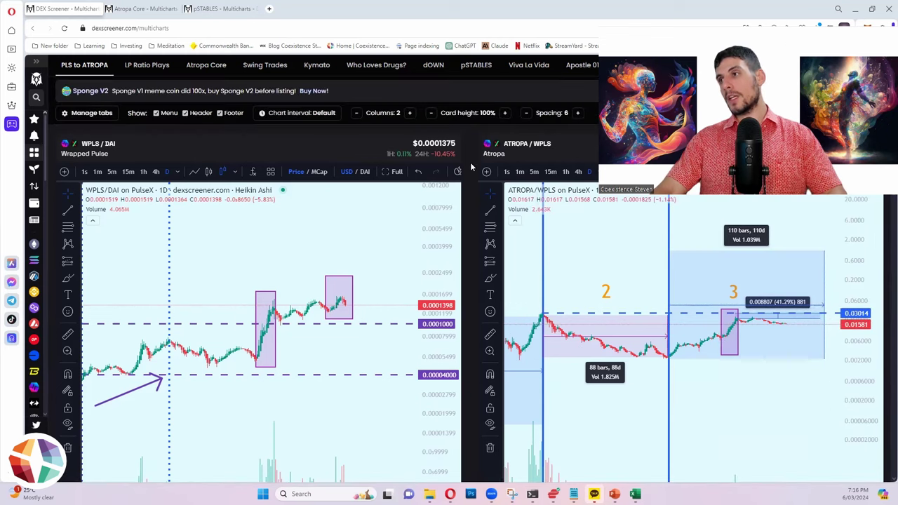
- Reopen ATROPA/WPLS in full screen, frame all three phases and select the price-range measurement above the latest candles
click(819, 172)
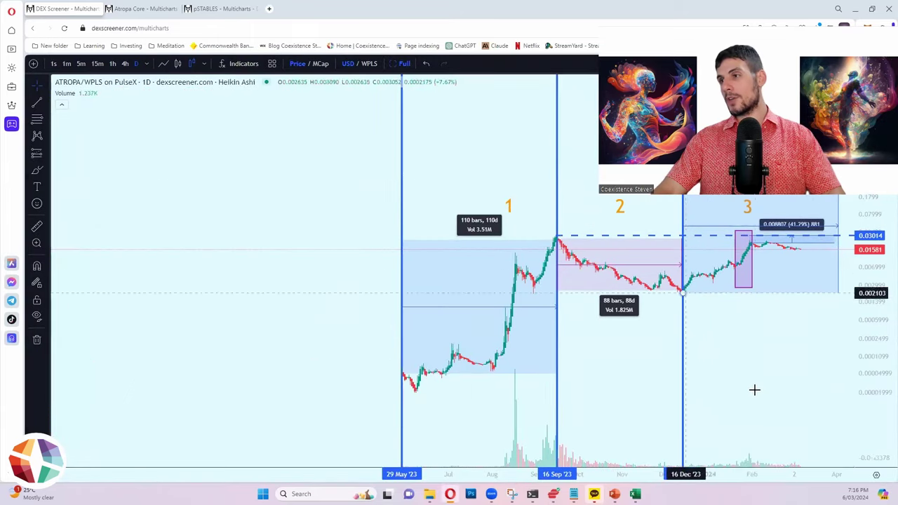
scroll(743, 379, up, 2)
scroll(669, 389, right, 3)
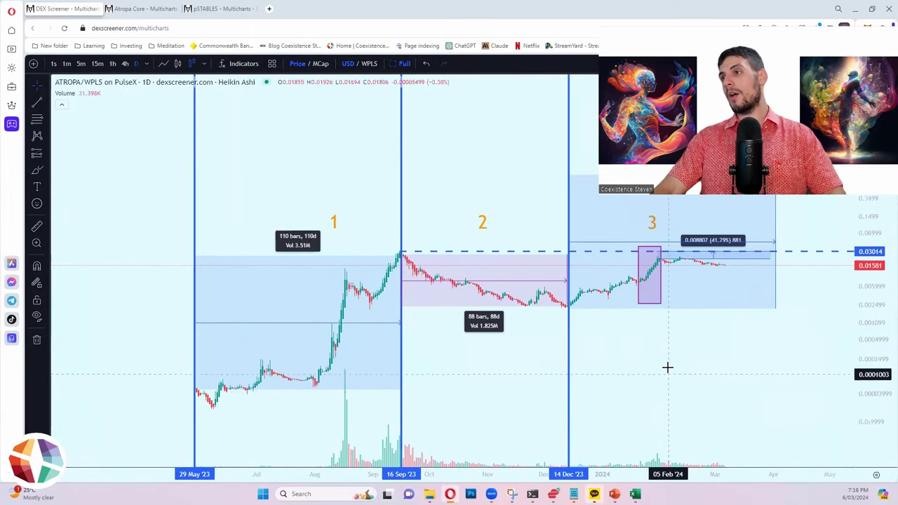
scroll(667, 362, down, 1)
scroll(659, 366, right, 1)
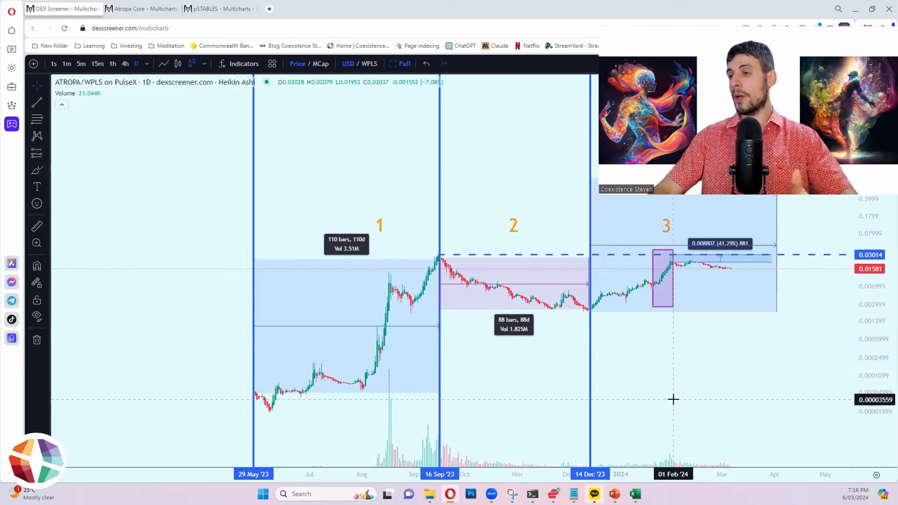
click(731, 265)
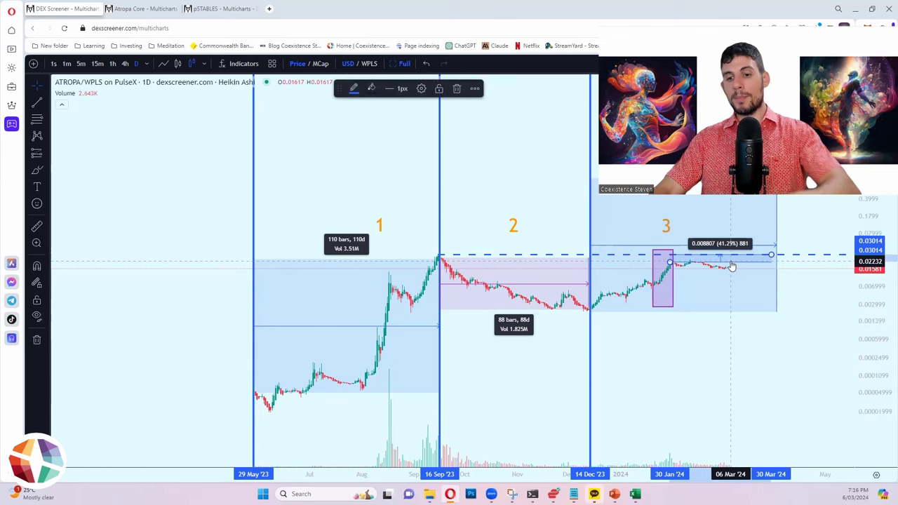
- Delete the price-range measurement above the latest ATROPA/WPLS candles and switch the chart's pricing from USD to WPLS
key(Delete)
drag(618, 298, 589, 311)
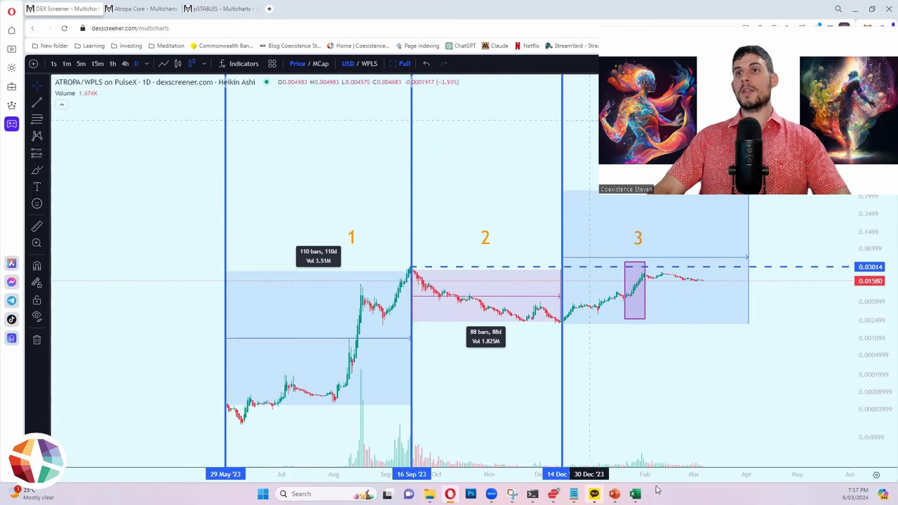
click(357, 64)
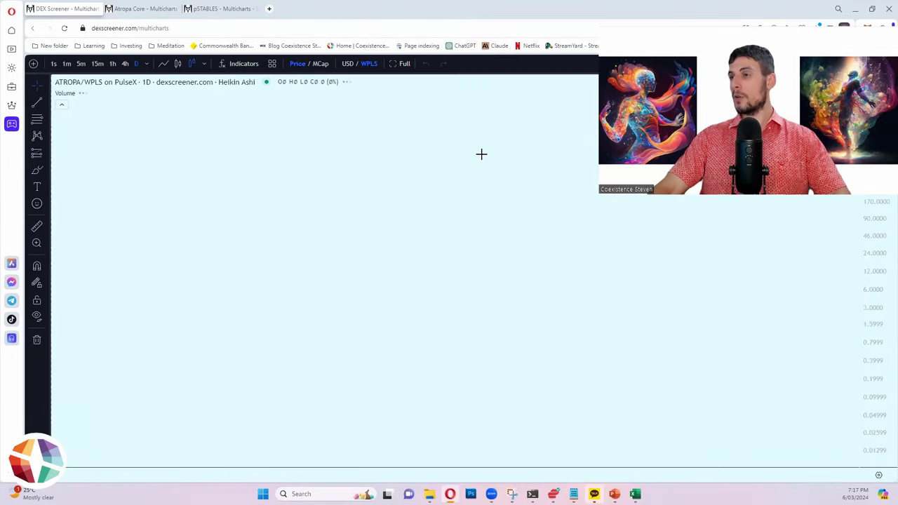
- Measure the price drop on the WPLS-priced chart from the 30 Jan '24 high to the latest price level, and clear the measurement
drag(765, 298, 561, 357)
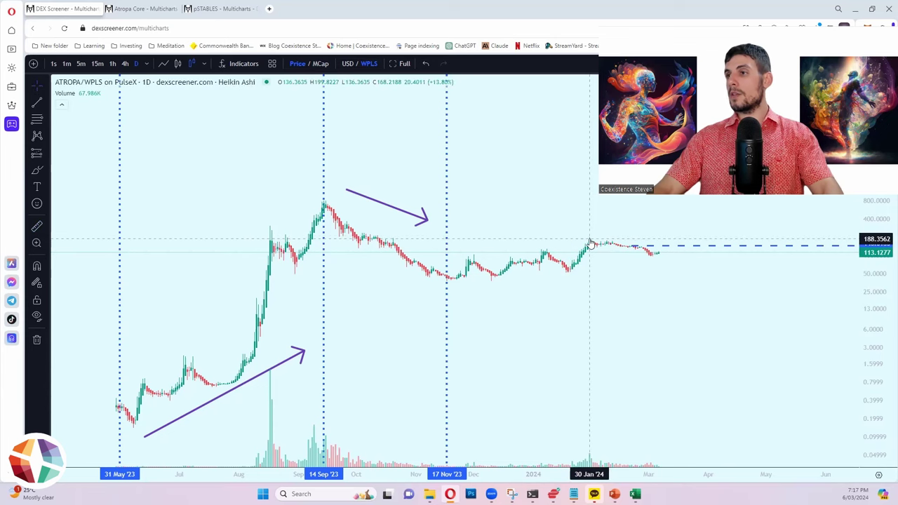
shift+click(591, 239)
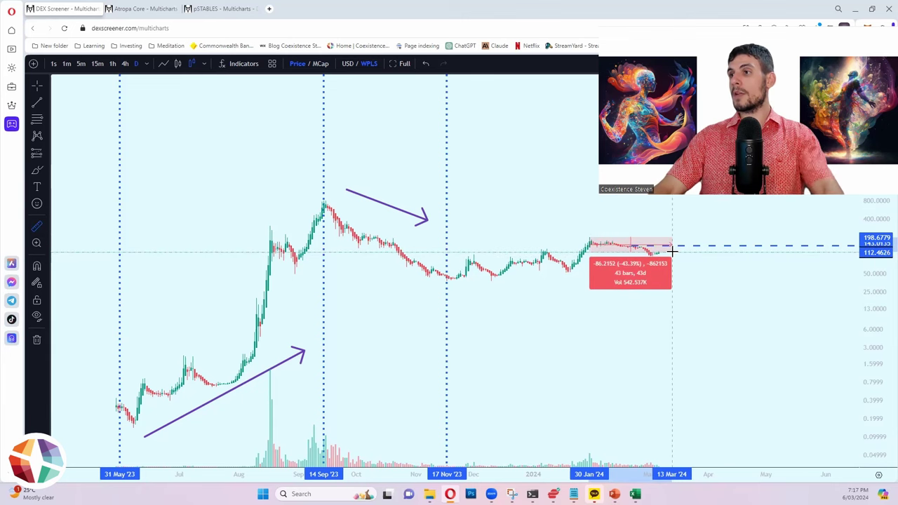
click(672, 250)
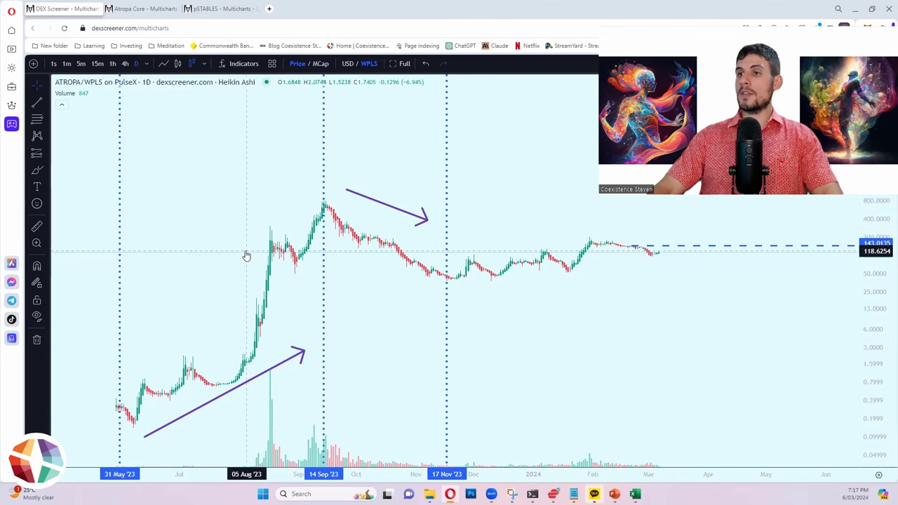
- Draw a rectangle from 02 Aug '23 to 24 Apr '24 at about 80–123 WPLS and place a copy above it at about 163–250 WPLS
click(46, 118)
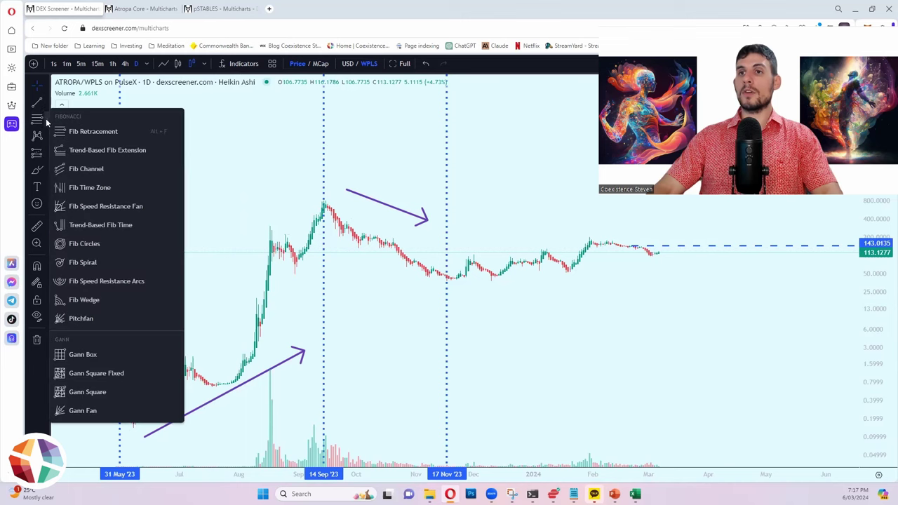
click(46, 101)
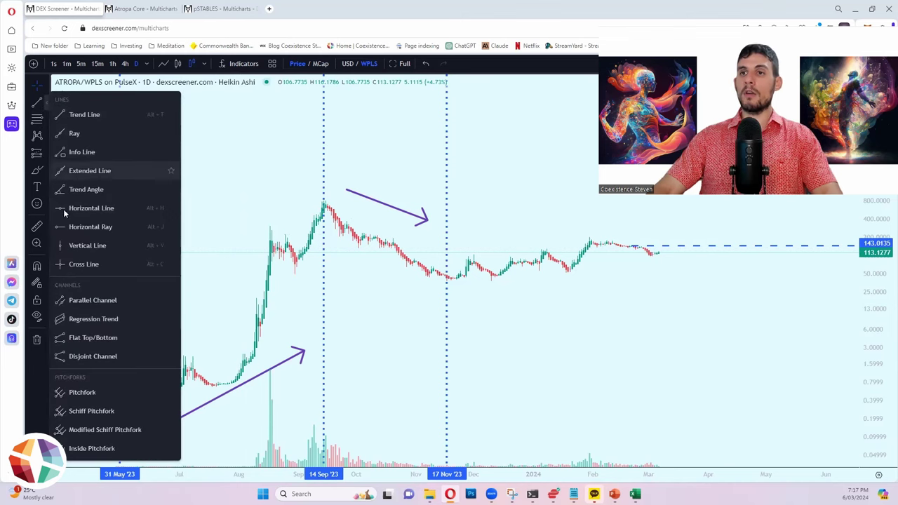
click(46, 142)
click(46, 140)
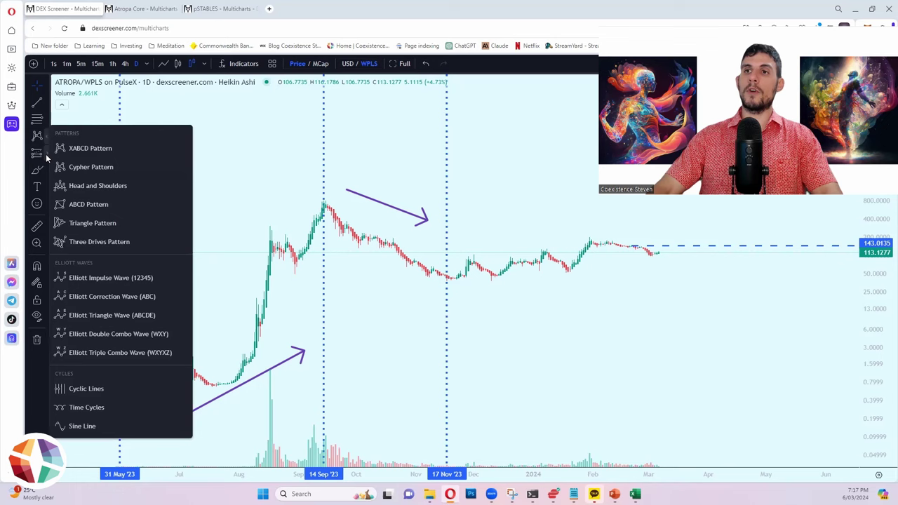
click(46, 153)
click(46, 170)
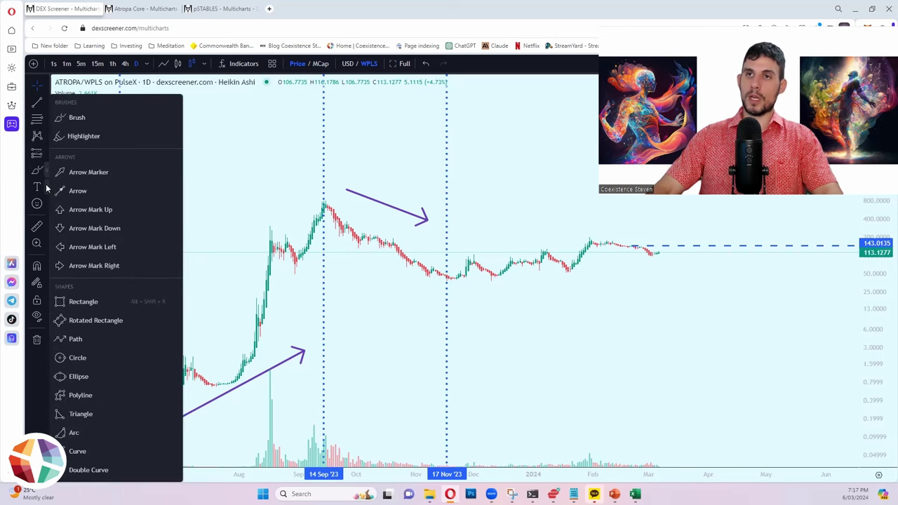
click(81, 302)
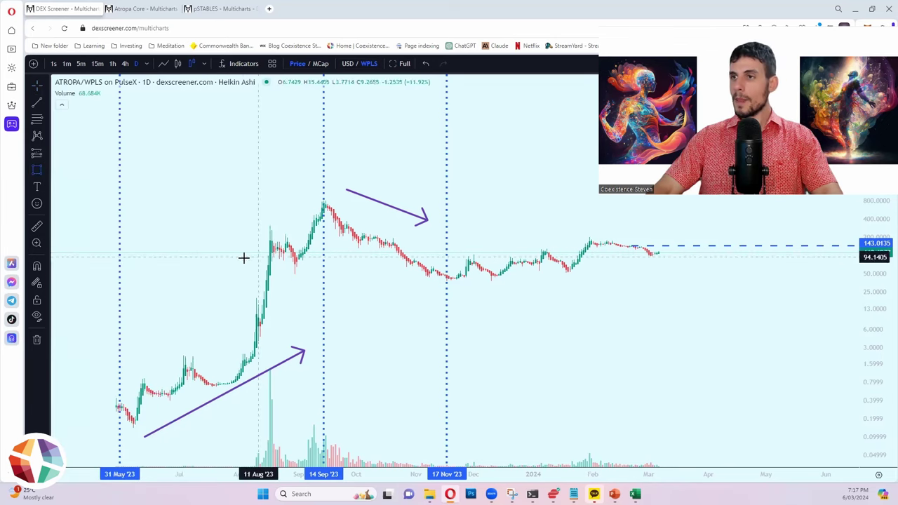
drag(240, 250, 752, 260)
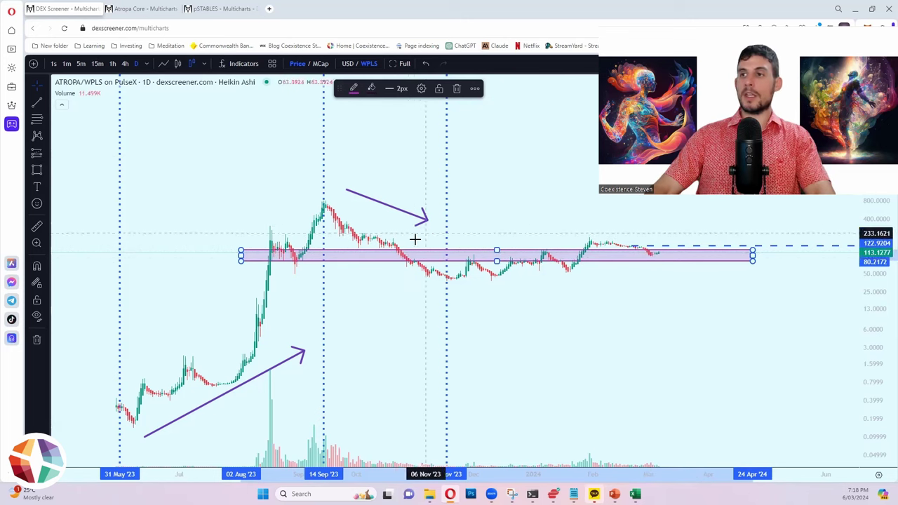
drag(415, 251, 414, 231)
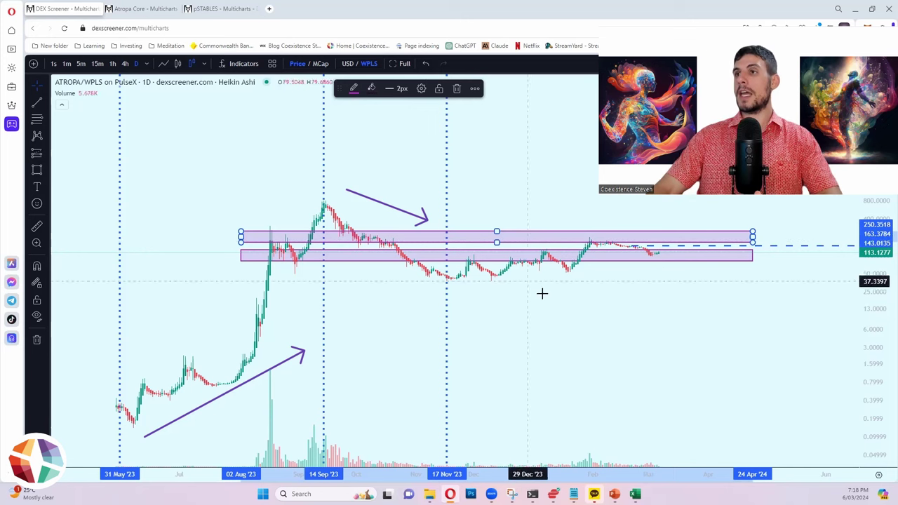
click(666, 346)
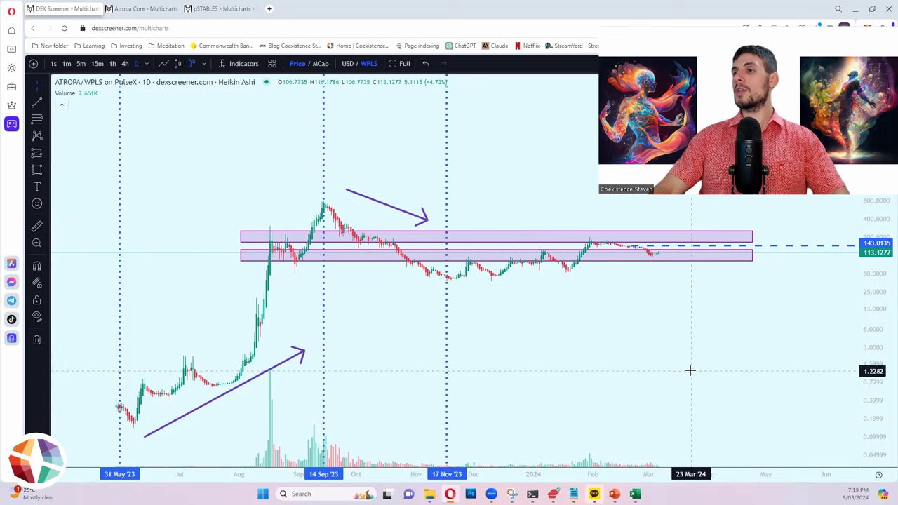
- Brush a projected price path from the latest candle that drifts down and sideways along the lower rectangle and just past its end
scroll(580, 387, down, 1)
scroll(580, 387, down, 3)
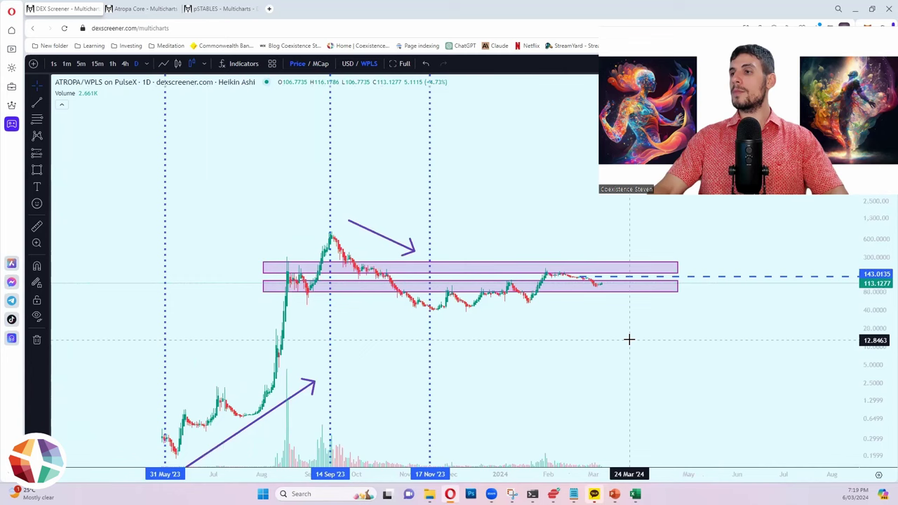
scroll(671, 331, up, 1)
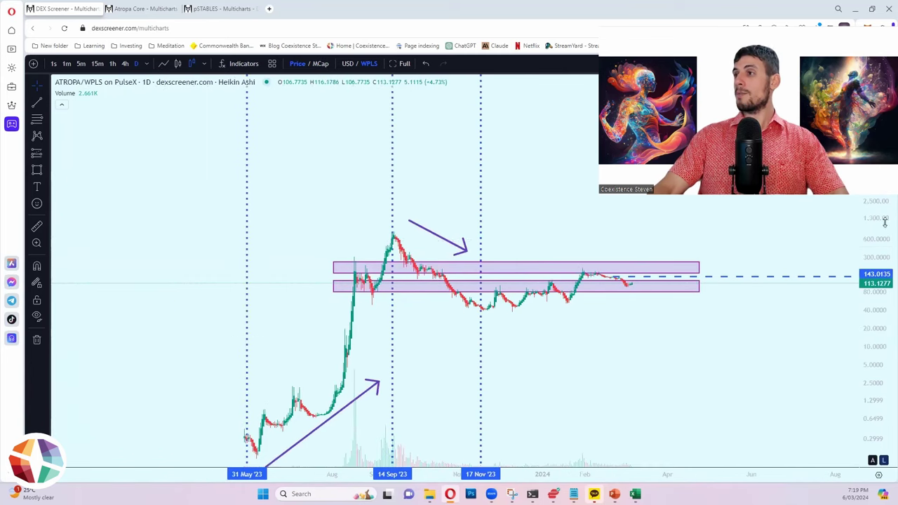
drag(885, 221, 882, 256)
drag(606, 316, 469, 343)
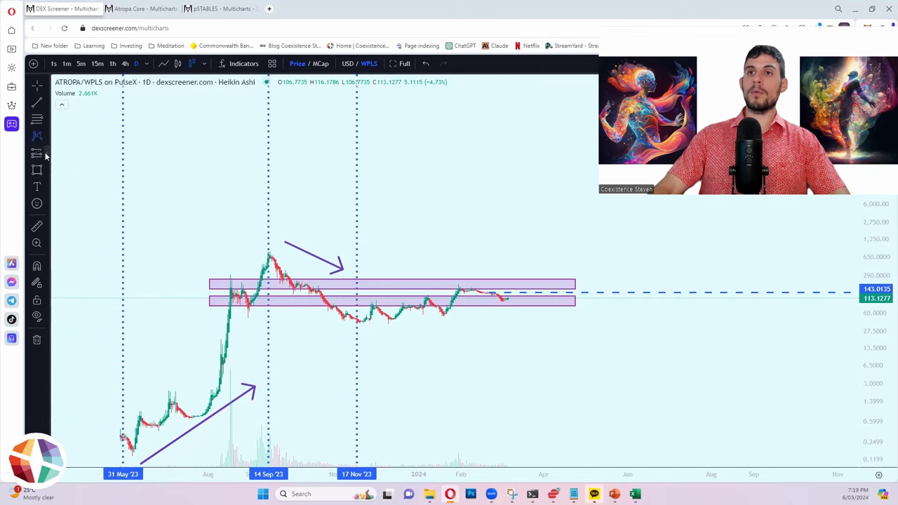
mouse_move(46, 152)
mouse_move(45, 105)
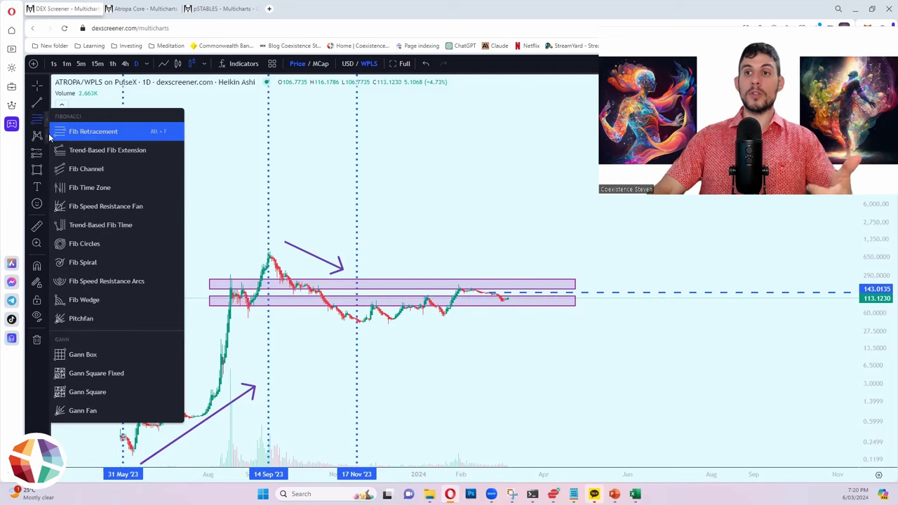
mouse_move(46, 136)
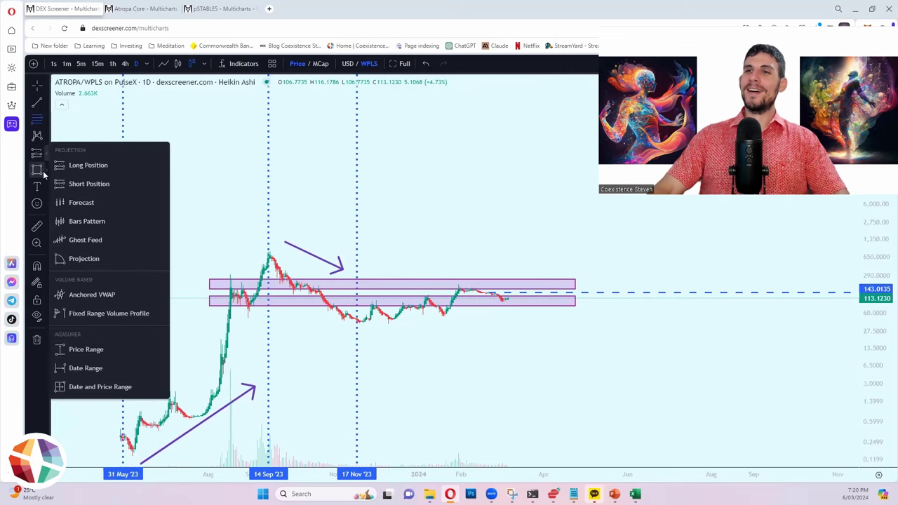
mouse_move(47, 168)
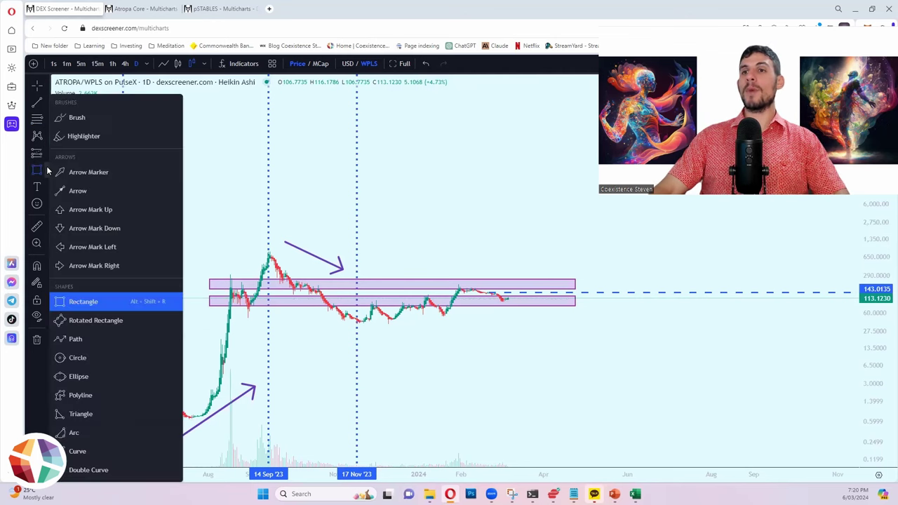
click(65, 118)
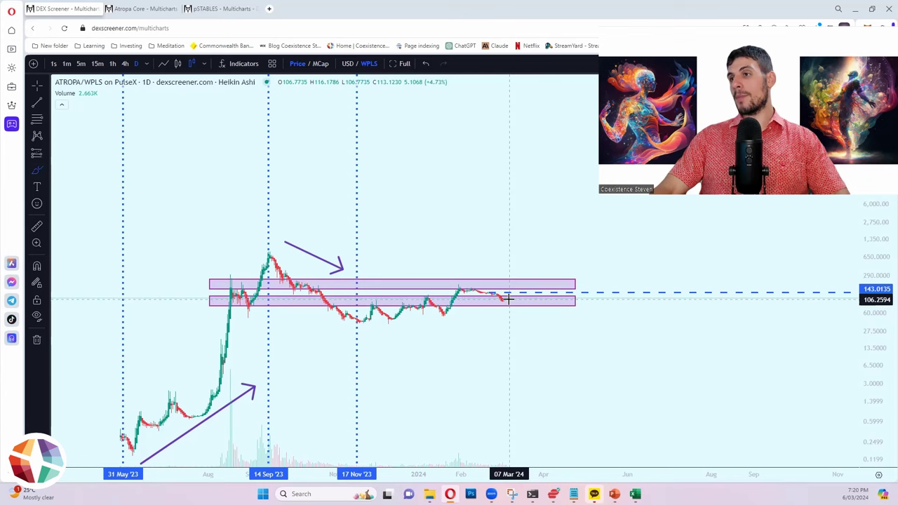
drag(508, 297, 525, 294)
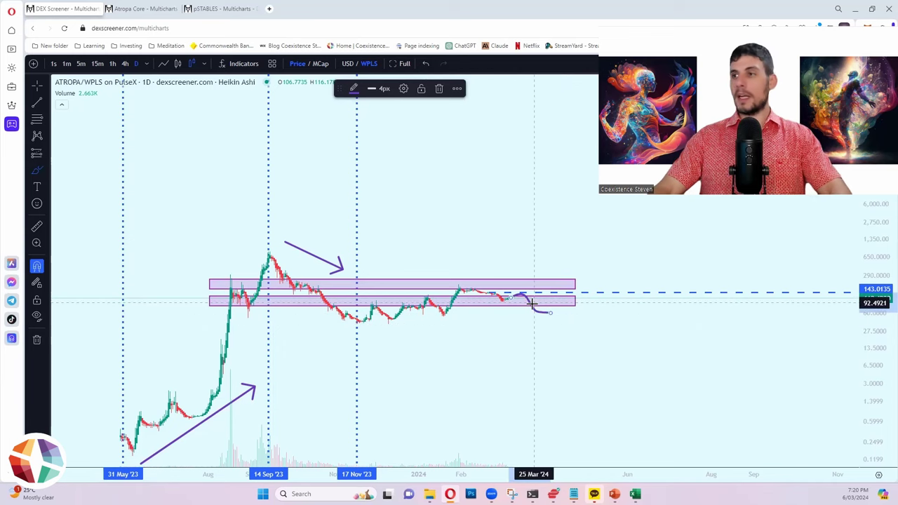
key(ctrl+z)
drag(508, 294, 601, 302)
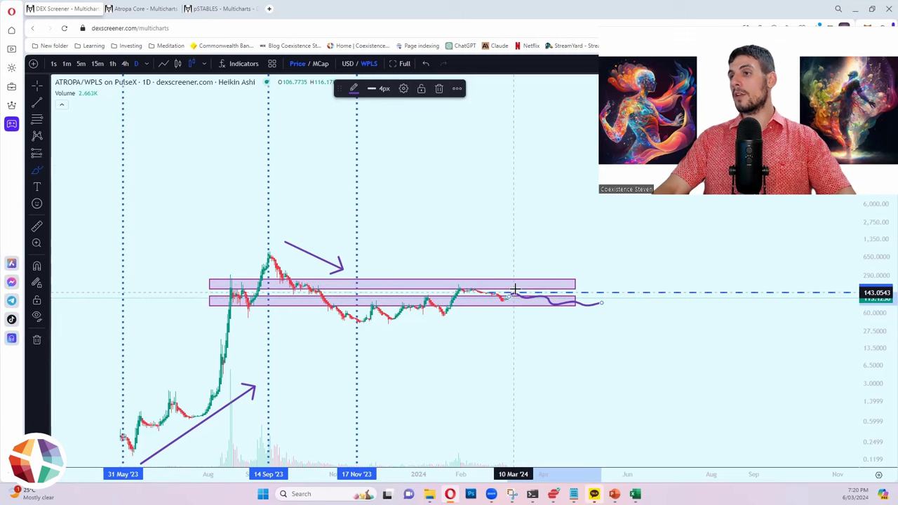
- Brush a rising projected path from just after the latest candle through the upper rectangle to about 3,150 WPLS in mid-May '24
mouse_move(515, 289)
mouse_down()
mouse_move(530, 280)
mouse_move(538, 287)
mouse_move(561, 248)
mouse_up()
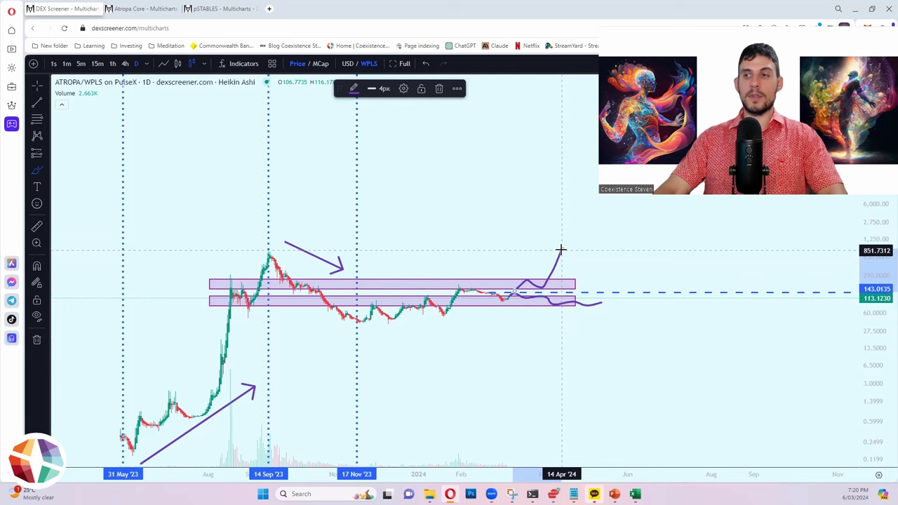
mouse_move(561, 249)
mouse_down()
mouse_move(577, 257)
mouse_move(602, 219)
mouse_up()
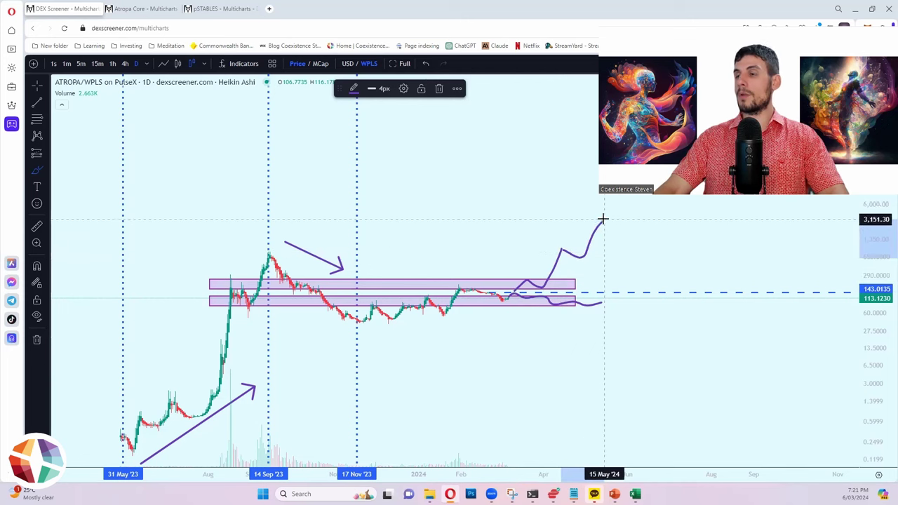
- Brush short horizontal marks under the latest candles and lower projected path, and a pullback from the upper path's peak ending in an underlined base
click(502, 298)
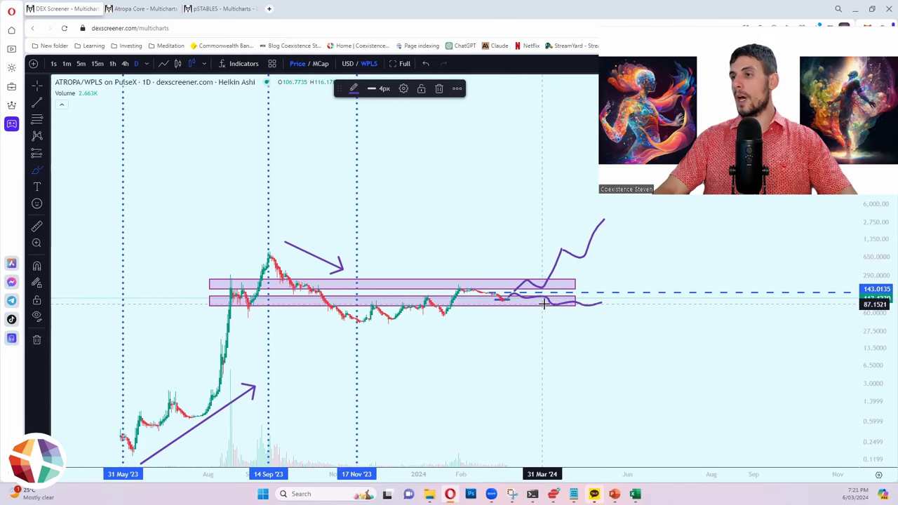
drag(546, 310, 604, 309)
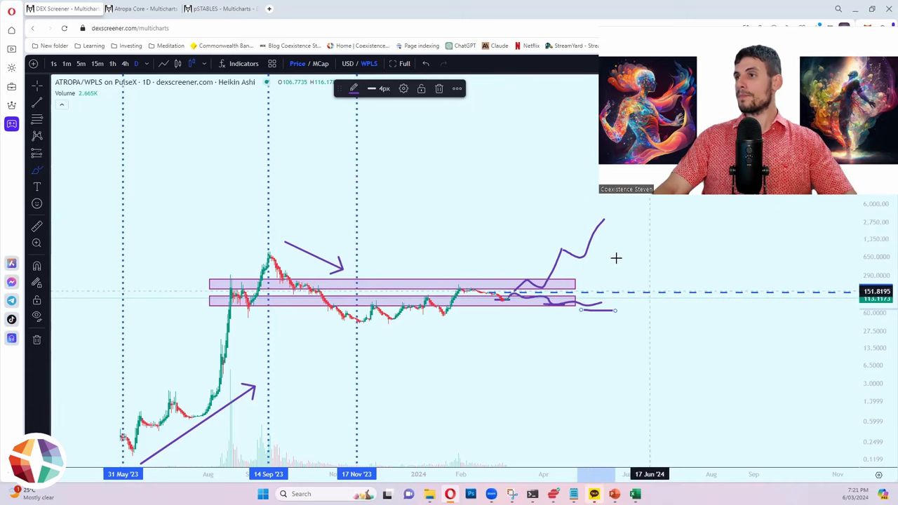
mouse_move(611, 221)
mouse_down()
mouse_move(641, 260)
mouse_move(631, 264)
mouse_move(675, 262)
mouse_move(633, 266)
mouse_move(672, 265)
mouse_up()
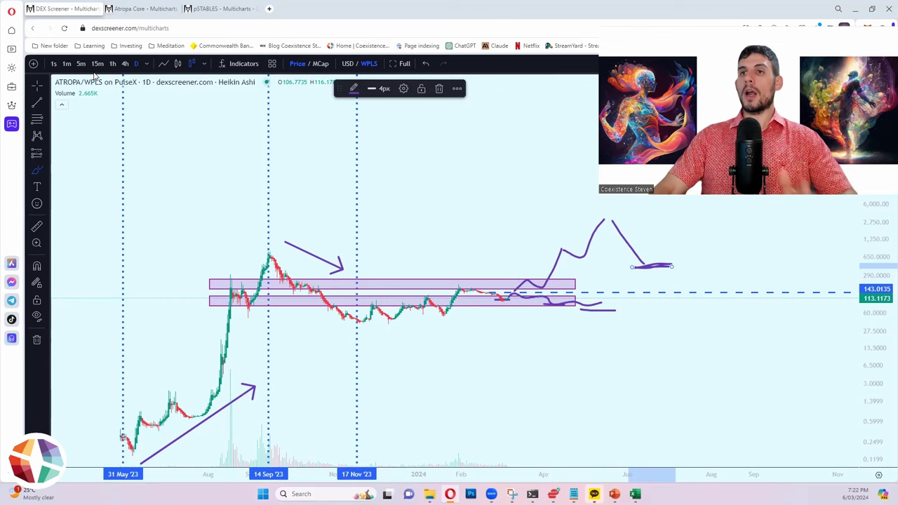
- Leave full screen, return ATROPA/WPLS to USD pricing, and compare its phases side by side with the WPLS/DAI chart
click(403, 65)
scroll(594, 264, down, 1)
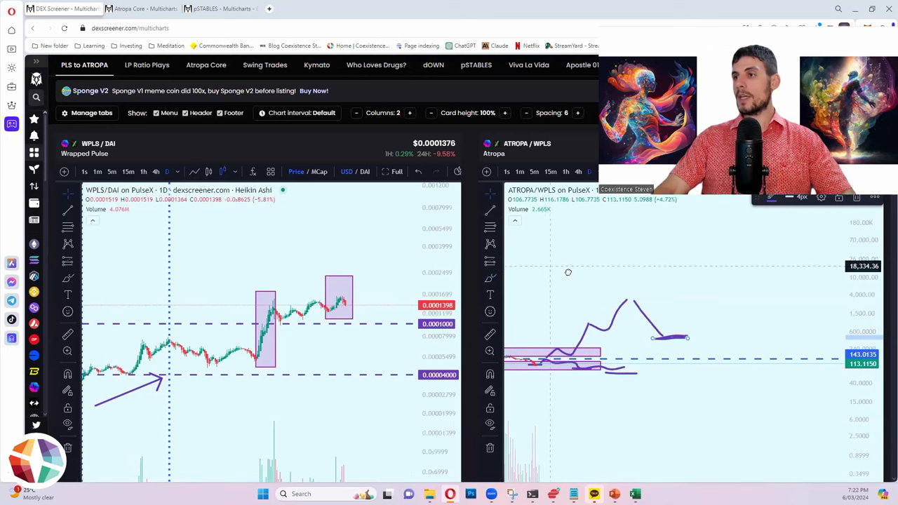
drag(588, 270, 658, 236)
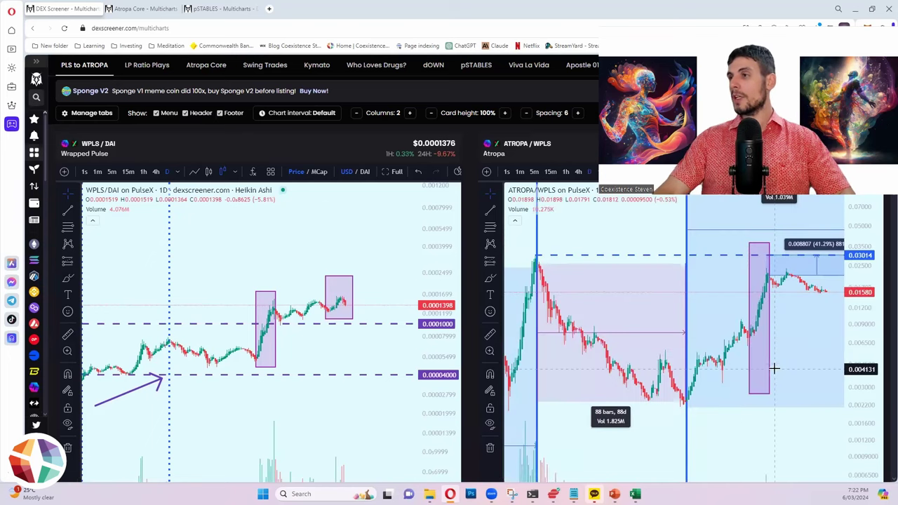
scroll(780, 414, down, 2)
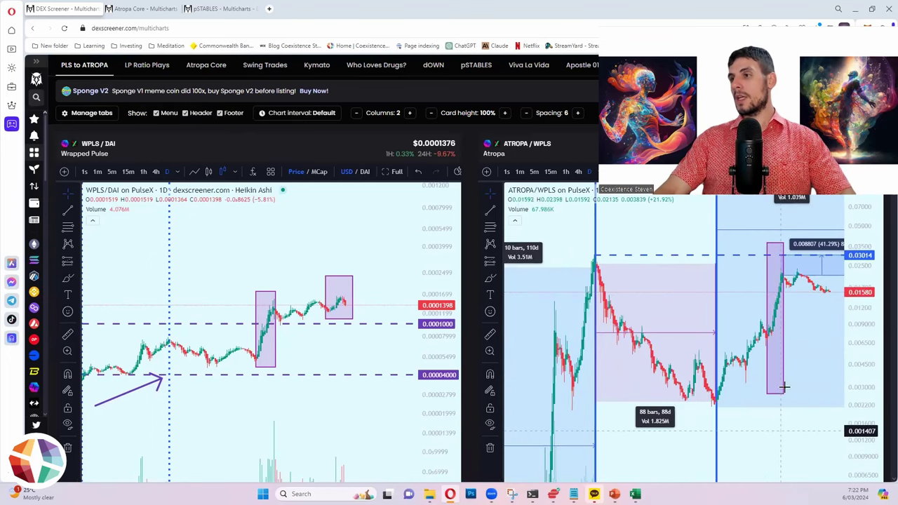
scroll(883, 310, down, 1)
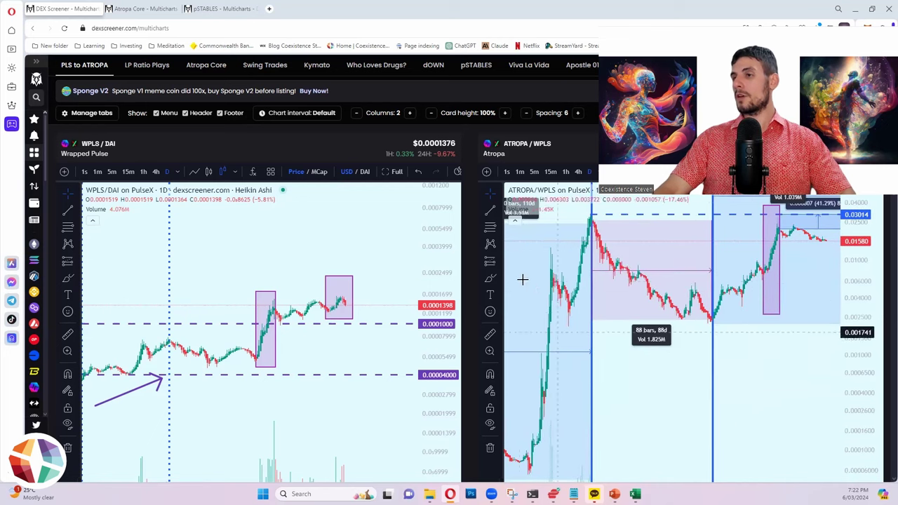
- Look over the PLSX/DAI and INC/DAI charts lower on the page and switch to the Atropa Core multichart
scroll(470, 300, down, 1)
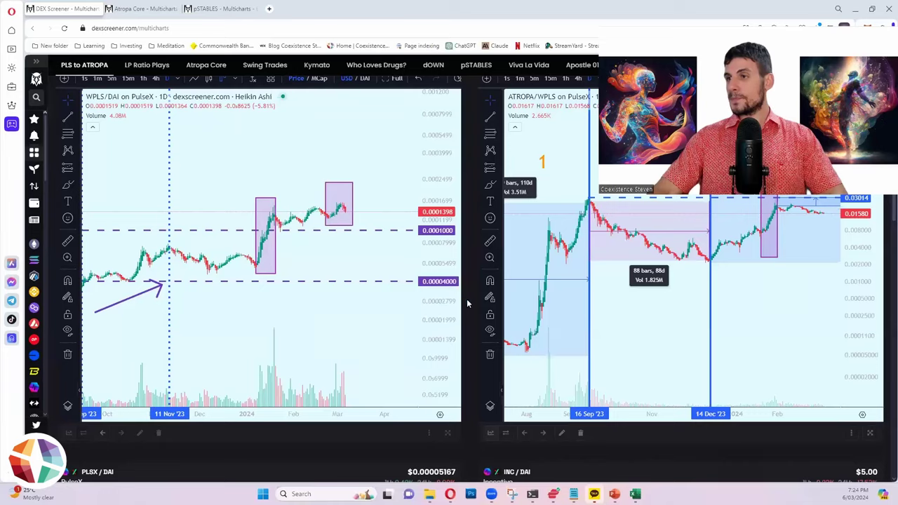
scroll(469, 304, down, 3)
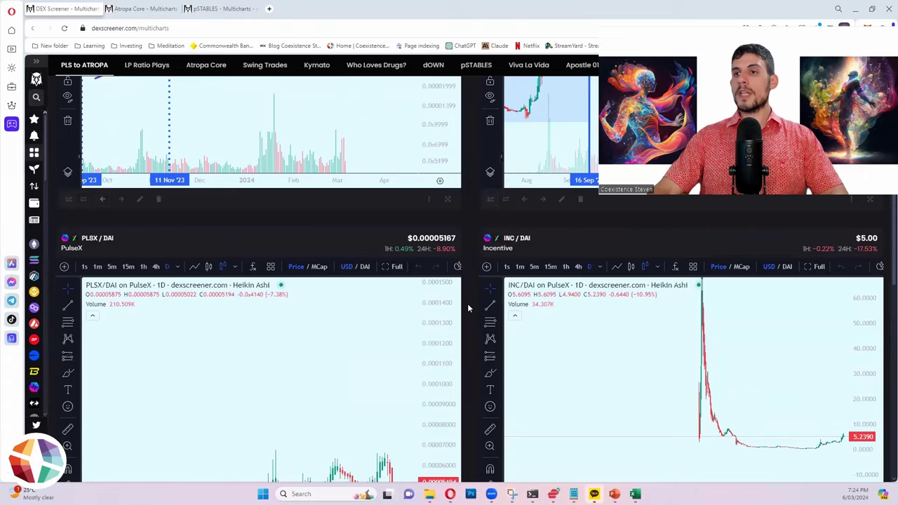
scroll(466, 303, down, 1)
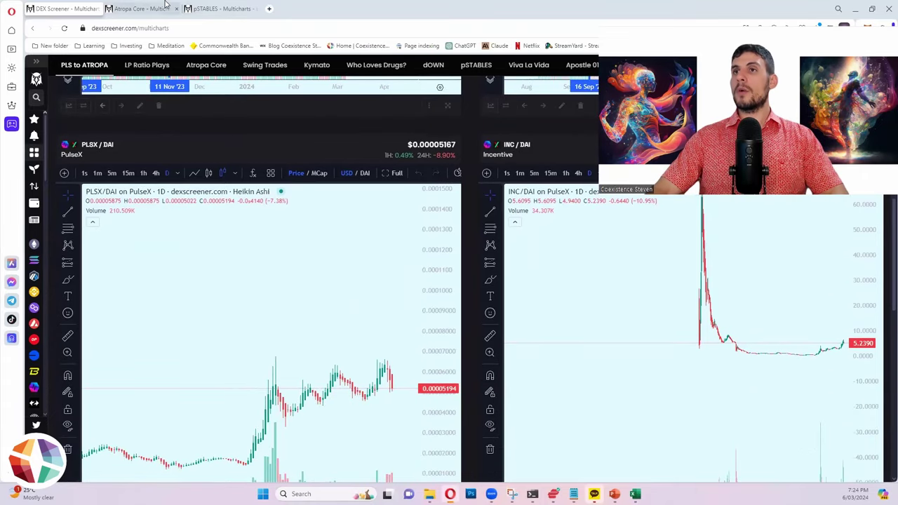
click(140, 9)
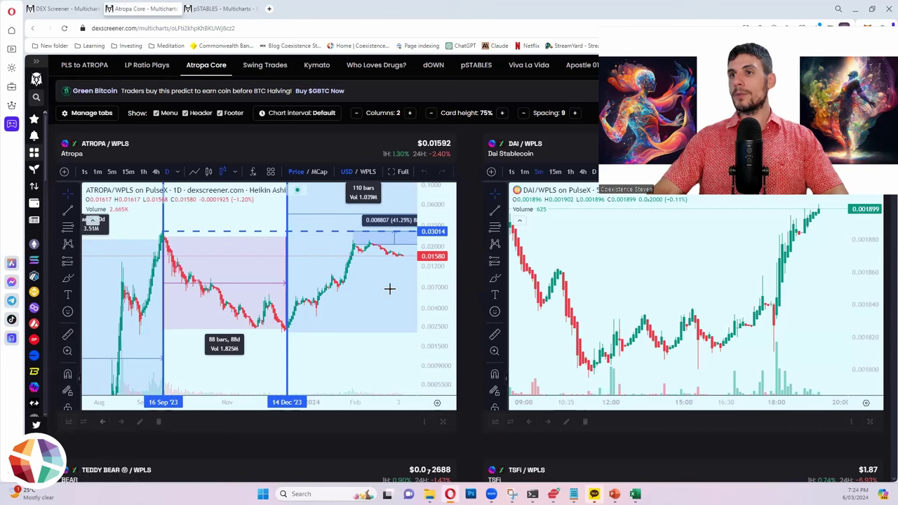
- Set the DAI/WPLS chart to the daily interval and examine its price history from mid-2023 to March 2024
scroll(681, 270, down, 3)
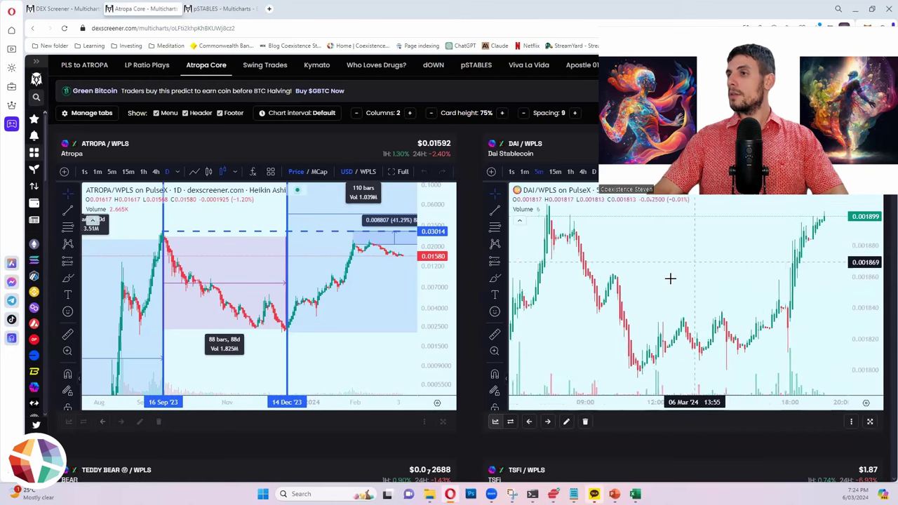
scroll(723, 255, down, 3)
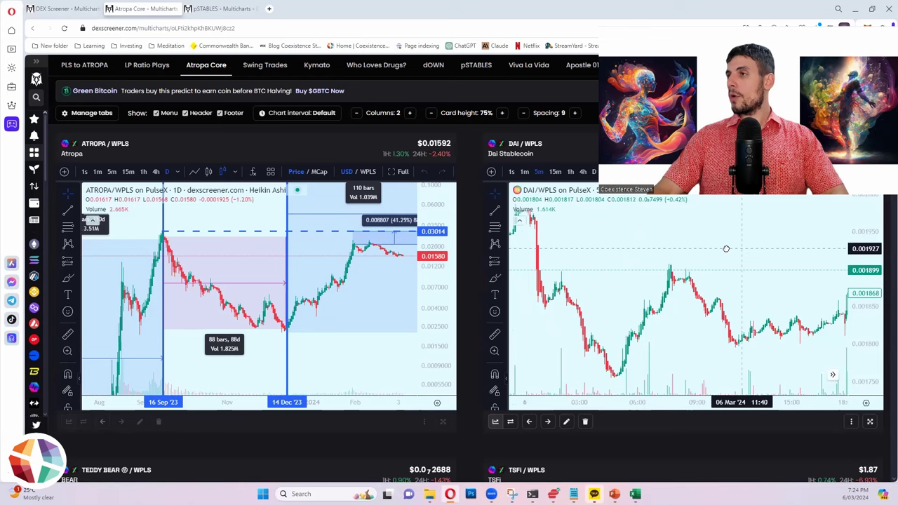
scroll(742, 234, down, 3)
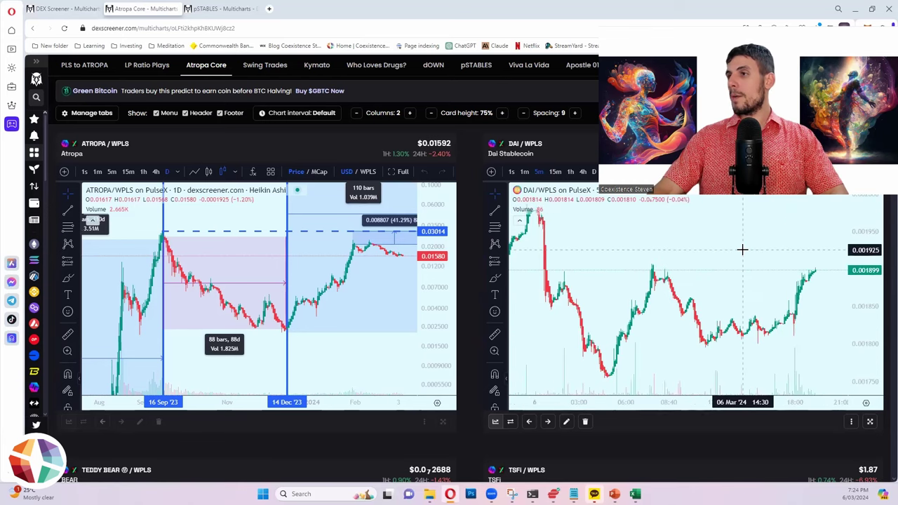
scroll(739, 243, down, 2)
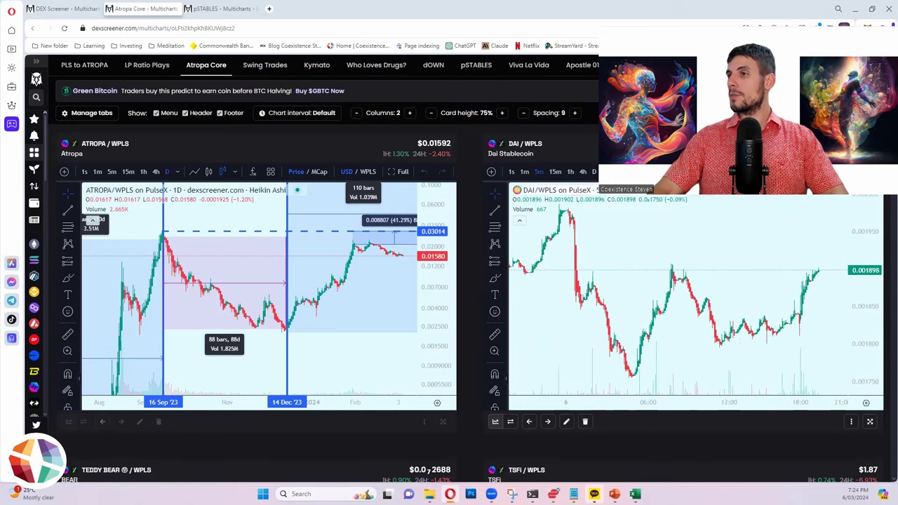
click(594, 171)
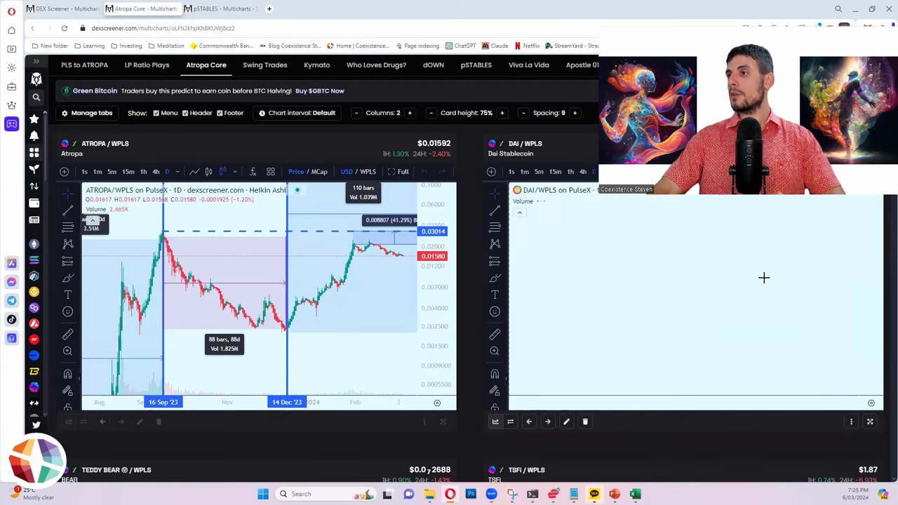
drag(773, 266, 763, 289)
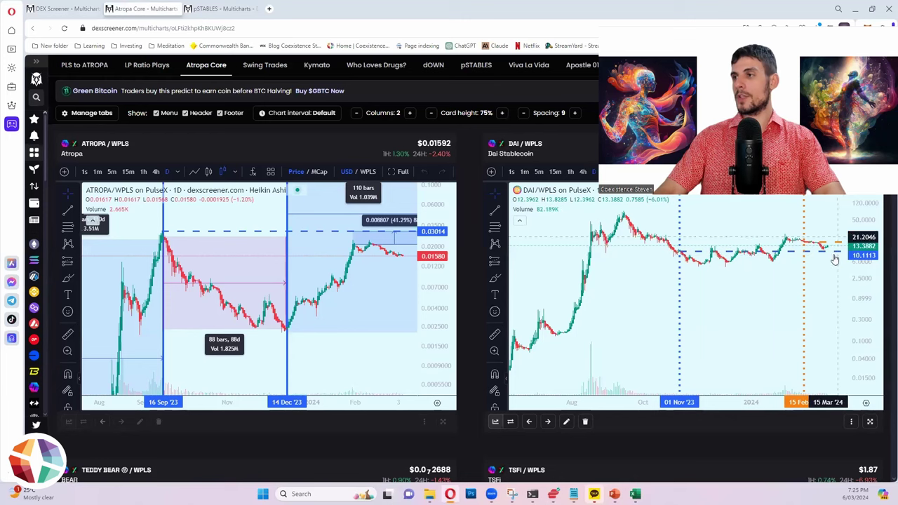
drag(827, 269, 810, 267)
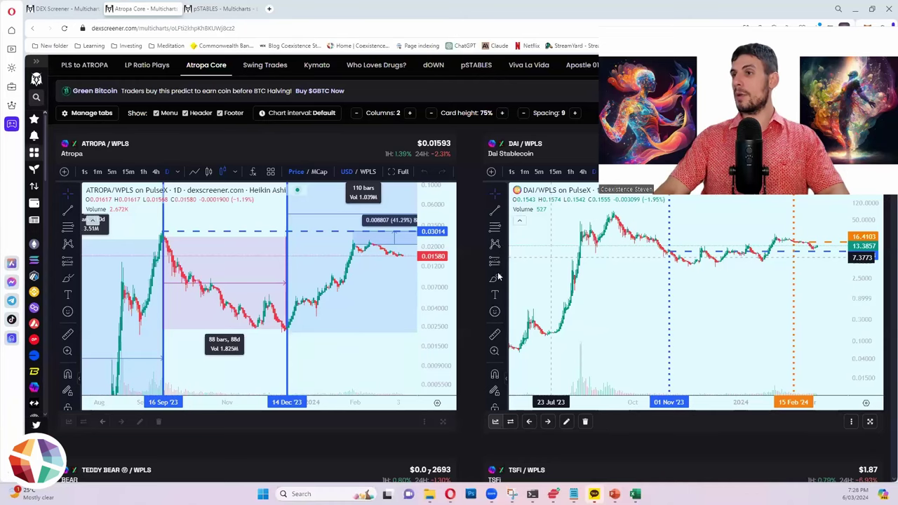
- Switch the TEDDY BEAR/WPLS chart to WPLS pricing and look over its price history around the marked dates
scroll(470, 287, down, 2)
scroll(470, 291, down, 2)
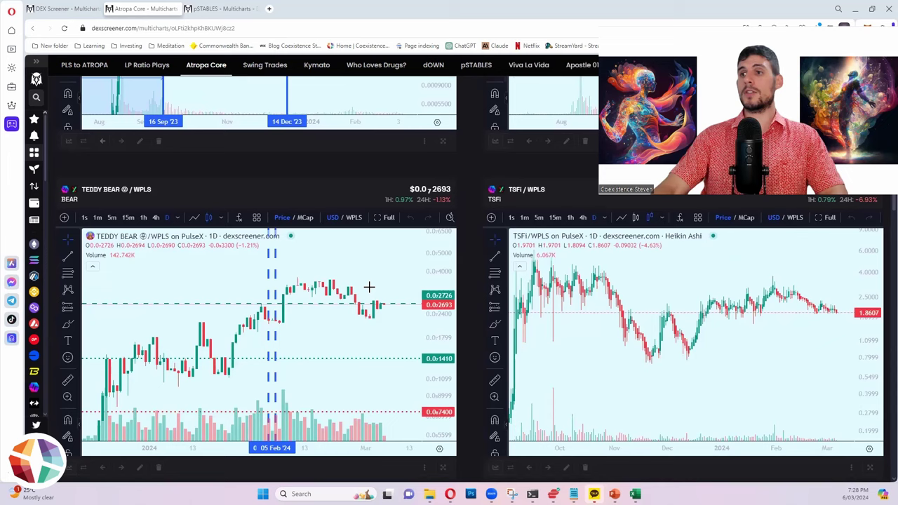
scroll(357, 273, down, 3)
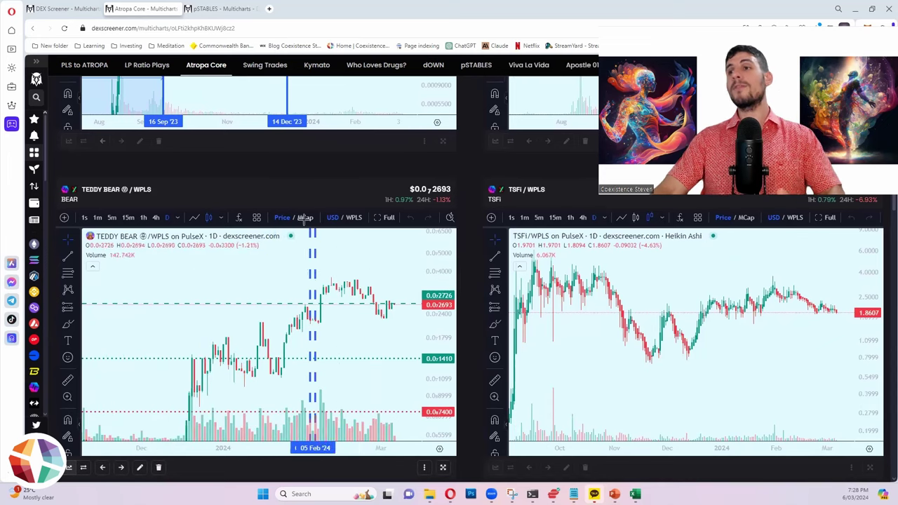
click(353, 217)
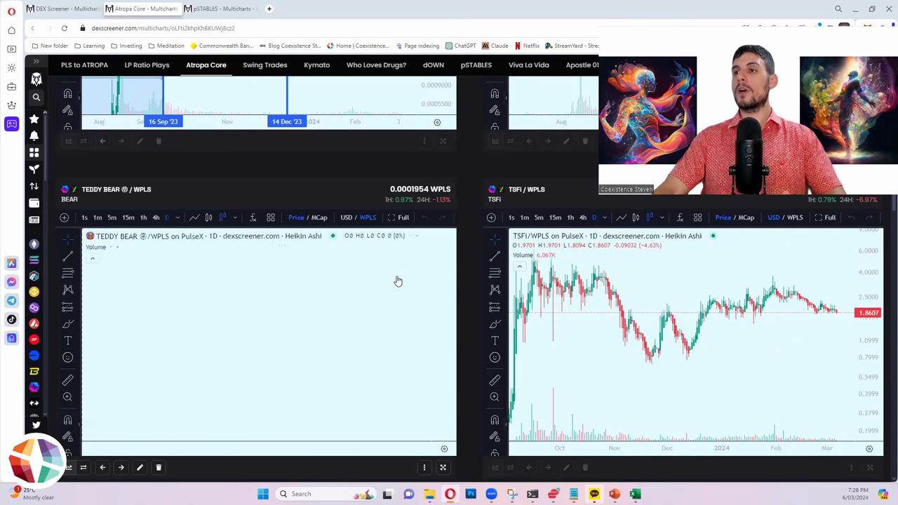
scroll(271, 360, up, 2)
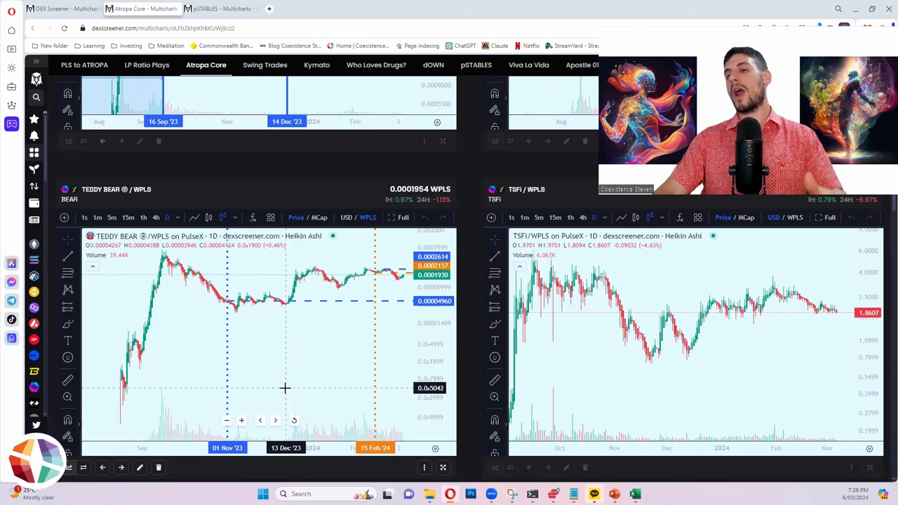
scroll(287, 370, down, 1)
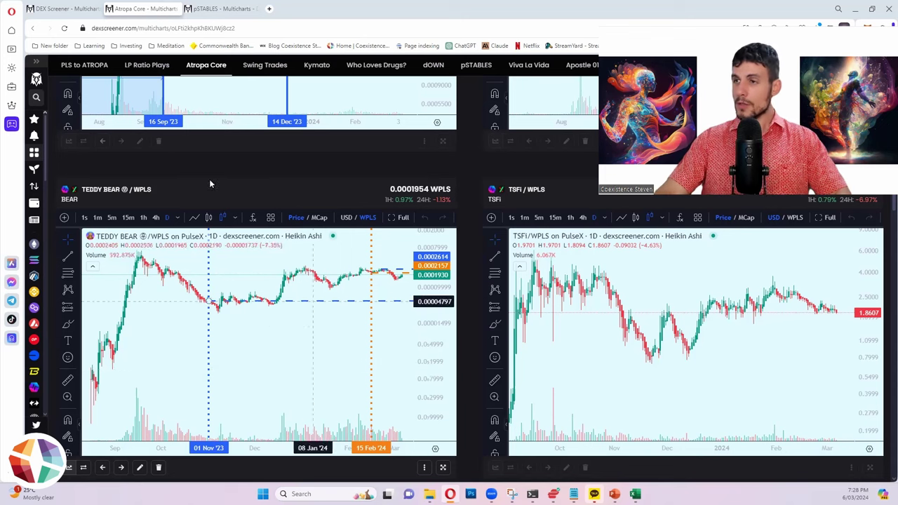
- Compare TEDDY BEAR's earlier peak with its recent highs in USD pricing and return the chart to WPLS pricing
click(347, 217)
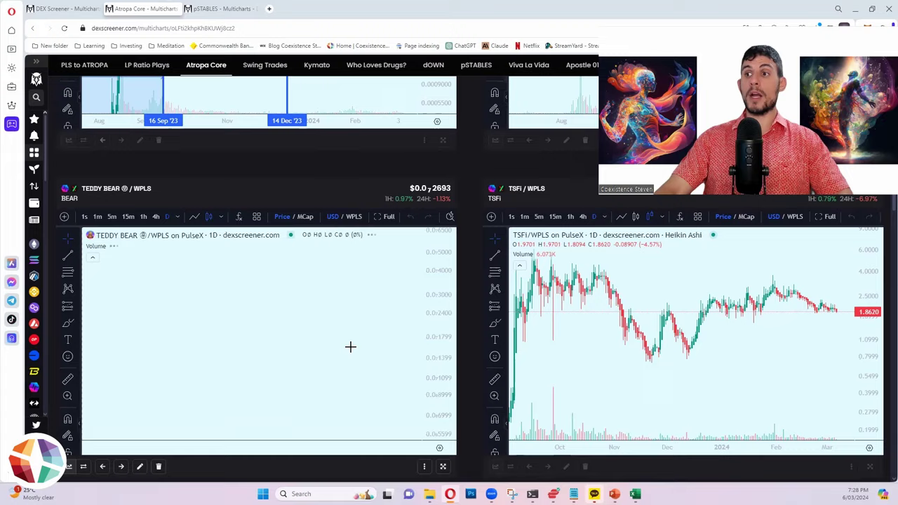
scroll(349, 351, down, 1)
scroll(389, 215, down, 3)
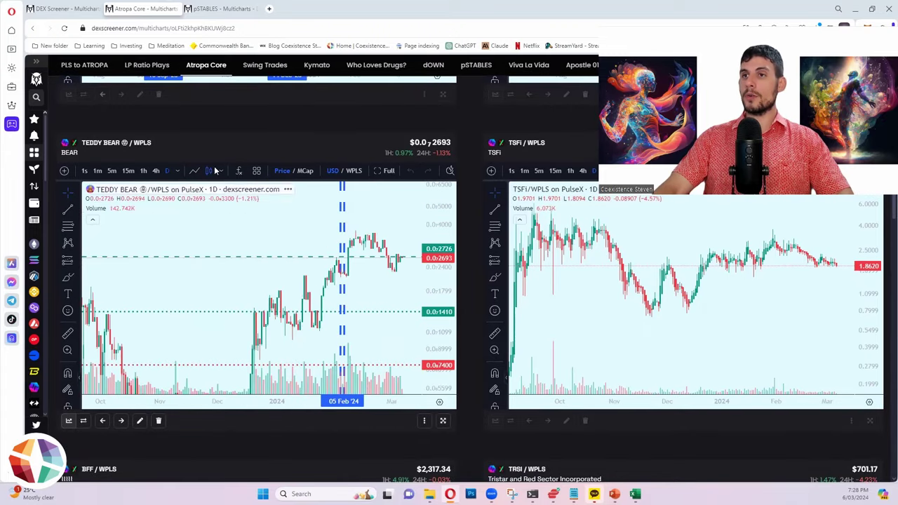
scroll(365, 242, down, 5)
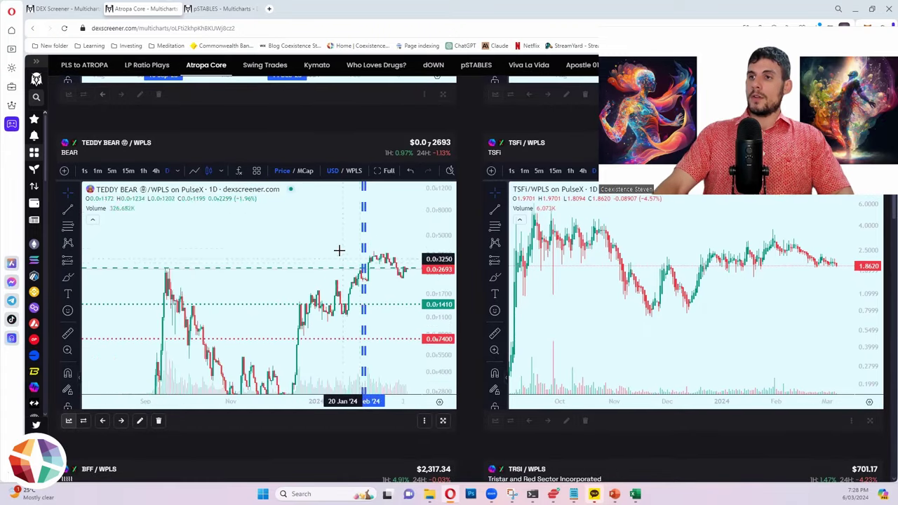
scroll(335, 237, up, 2)
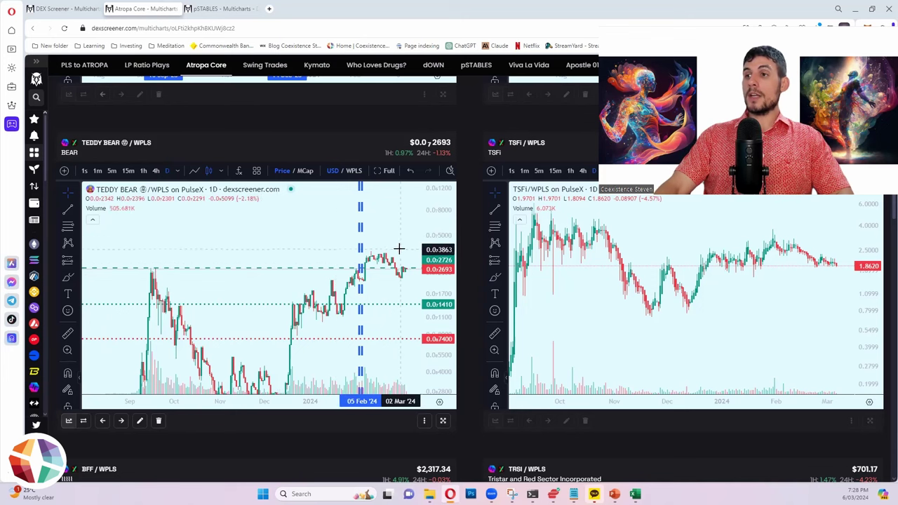
drag(400, 249, 378, 227)
scroll(378, 227, up, 2)
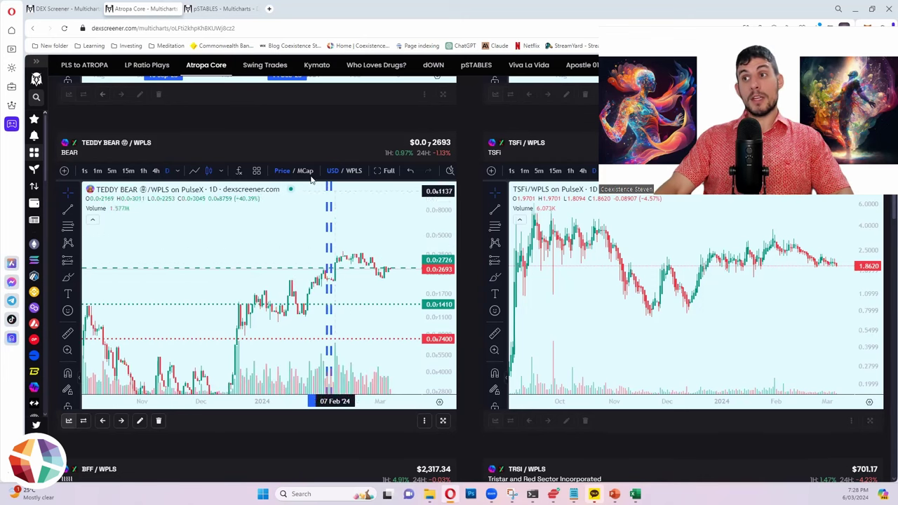
click(353, 171)
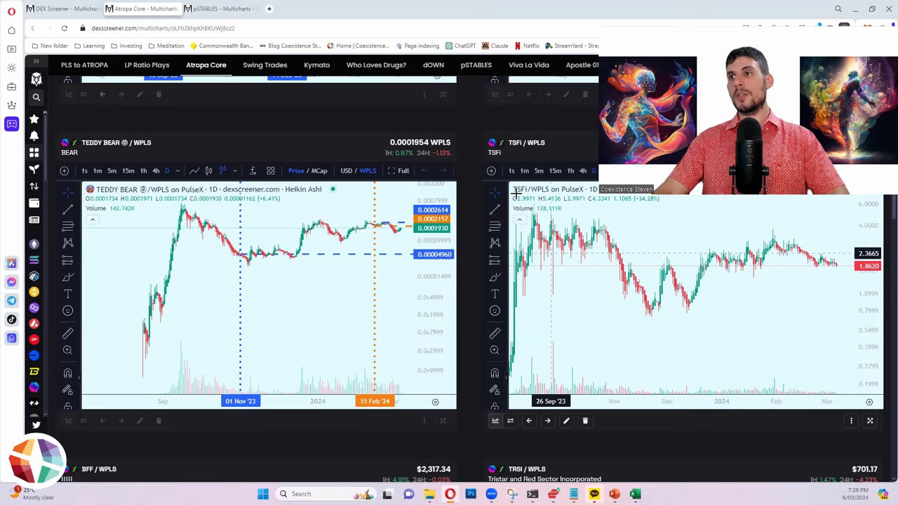
- Look over the daily BFF/WPLS chart, focusing on the candles around the 8,000 line and the purple zones
scroll(469, 190, down, 1)
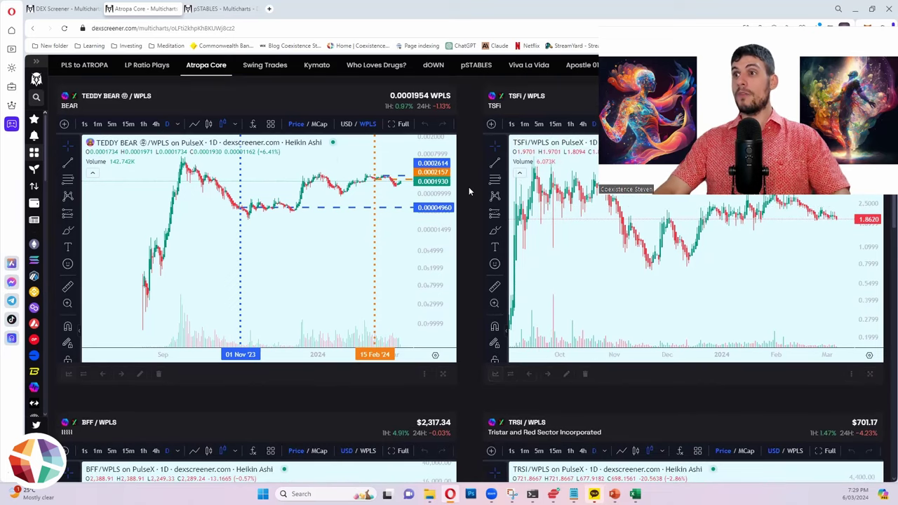
scroll(468, 186, down, 3)
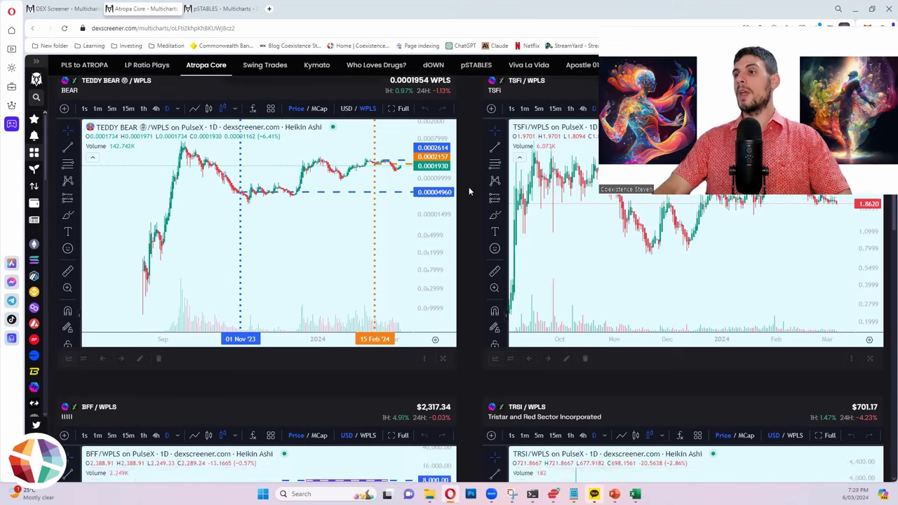
scroll(471, 187, down, 3)
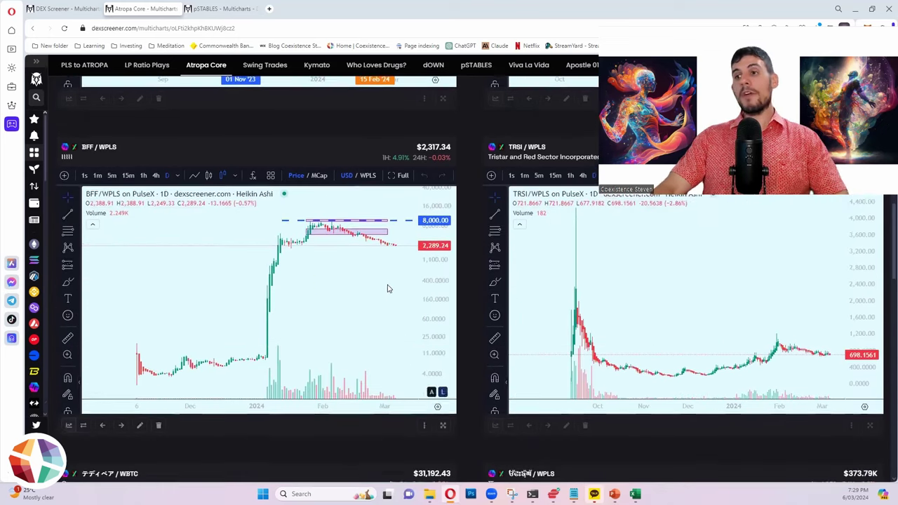
scroll(337, 288, down, 3)
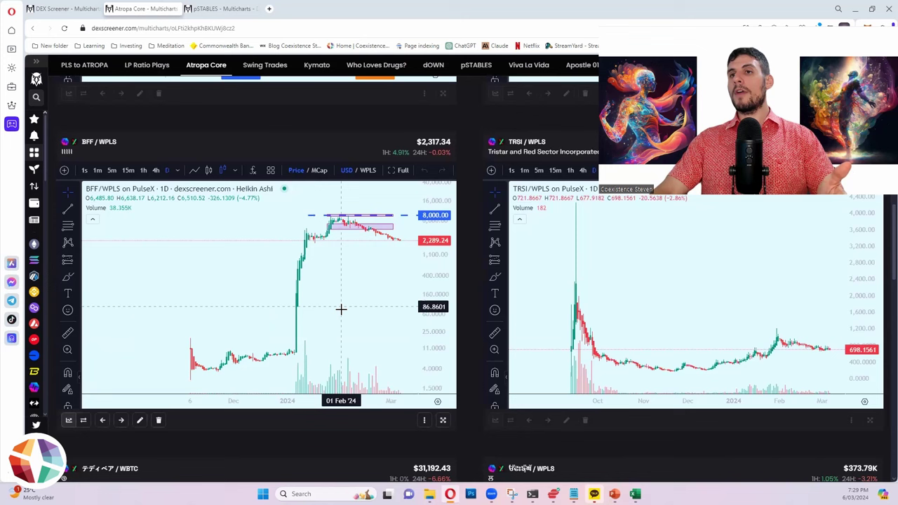
scroll(341, 309, up, 3)
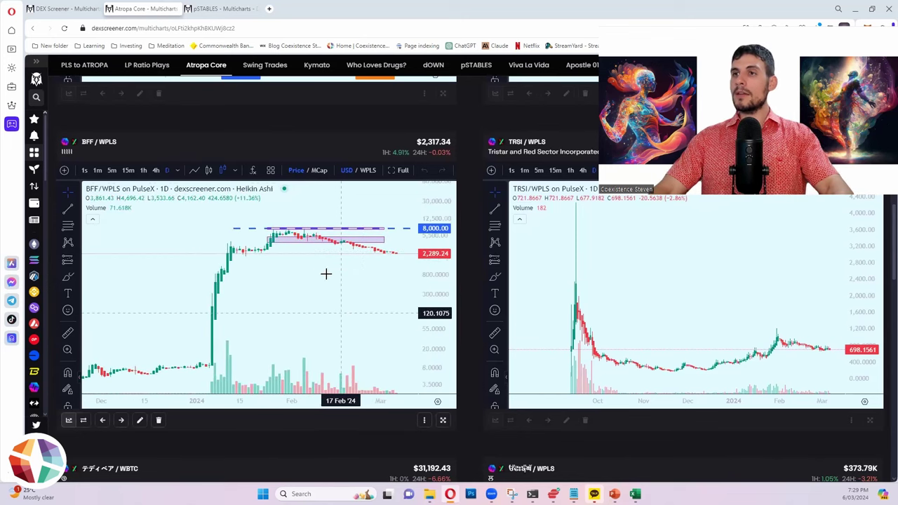
scroll(327, 273, left, 2)
scroll(308, 256, up, 3)
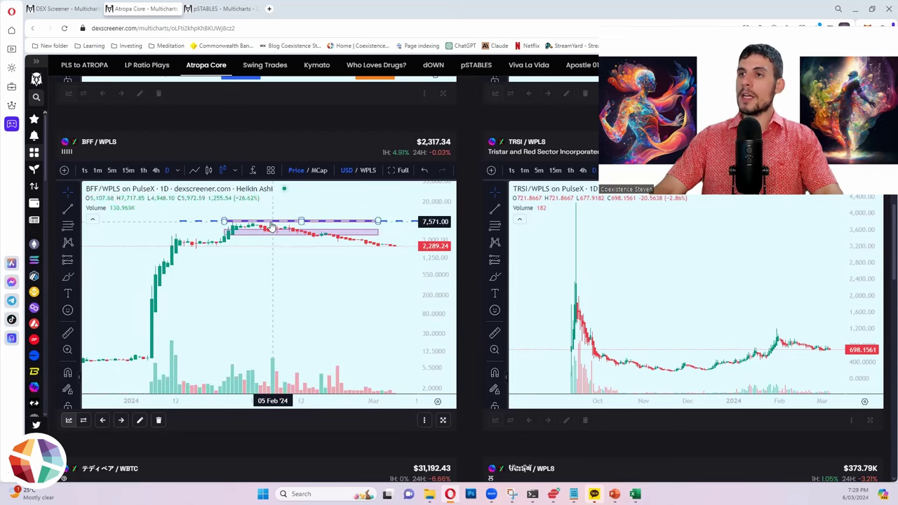
- Switch BFF/WPLS to the 4-hour interval and examine how price behaves at the 8,000 line and the two purple zones
click(154, 170)
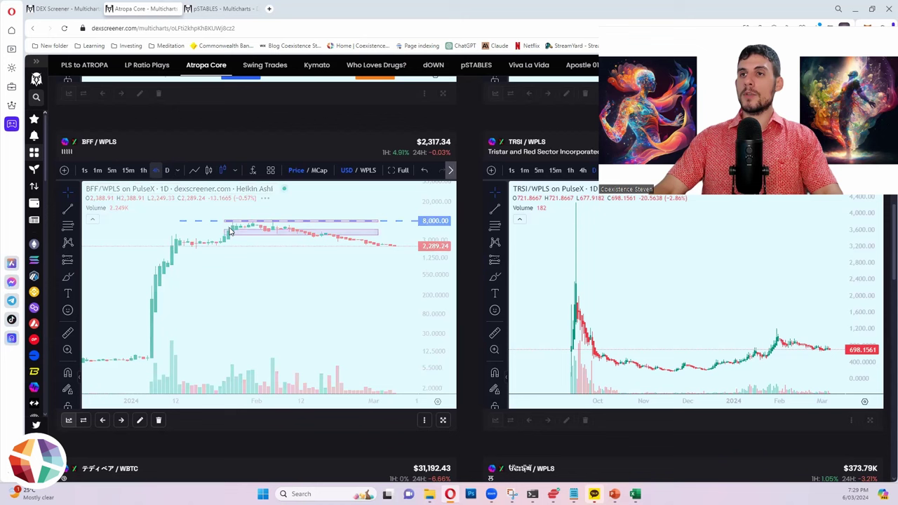
scroll(337, 277, down, 5)
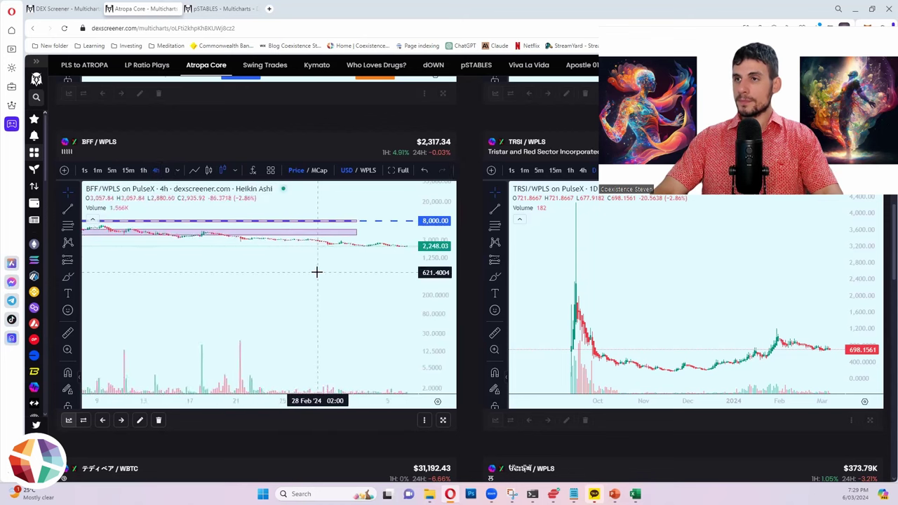
scroll(341, 309, up, 3)
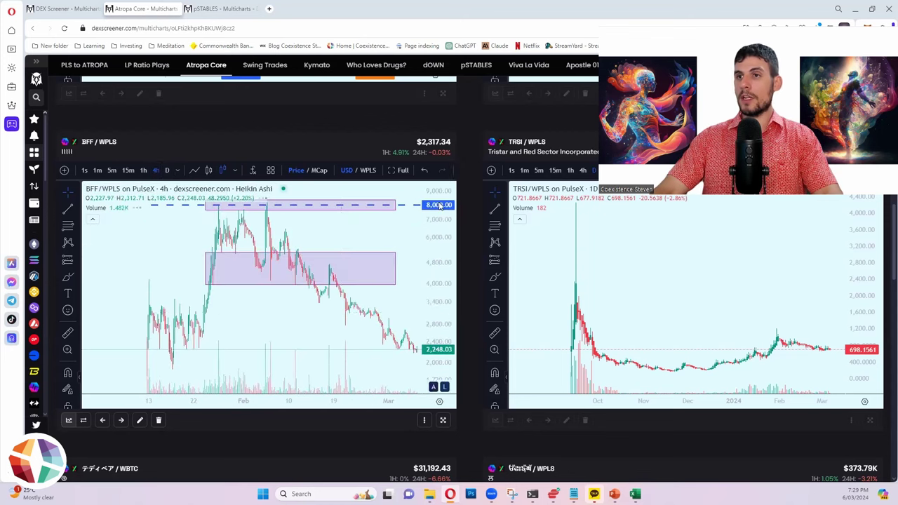
scroll(341, 309, down, 1)
scroll(330, 250, up, 1)
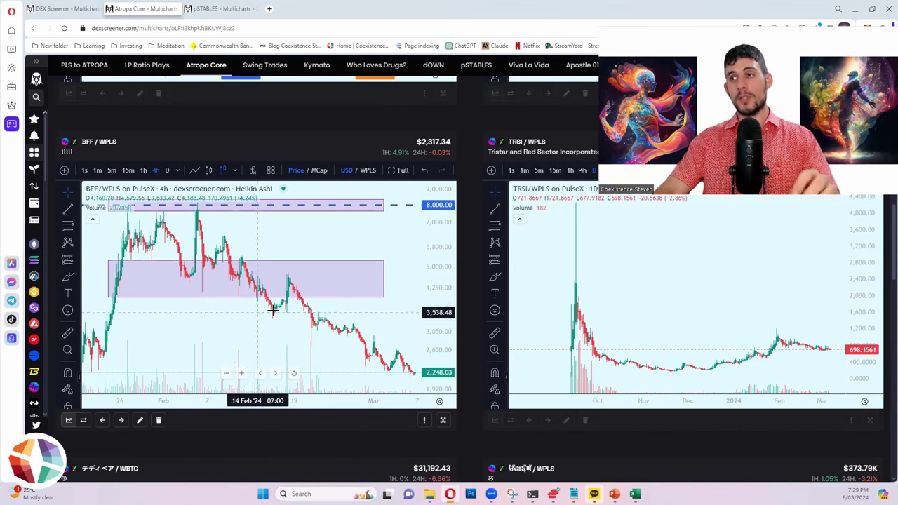
click(189, 270)
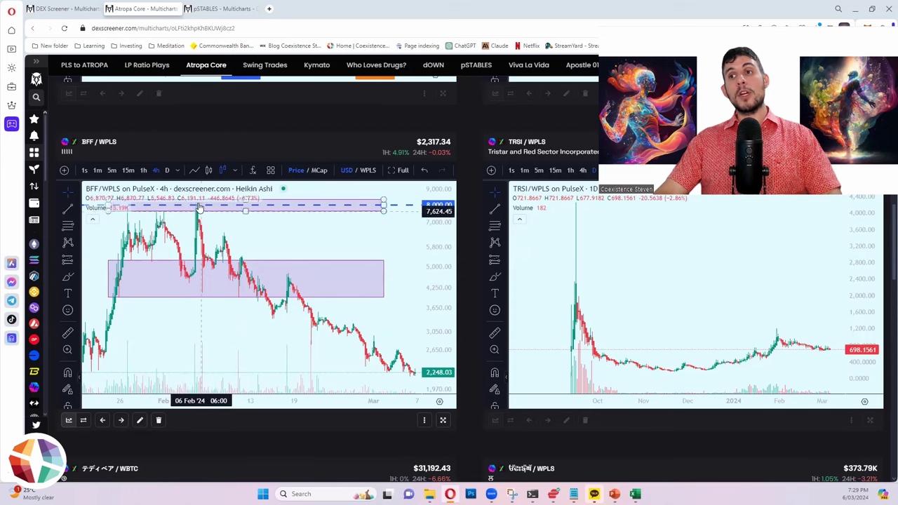
click(201, 317)
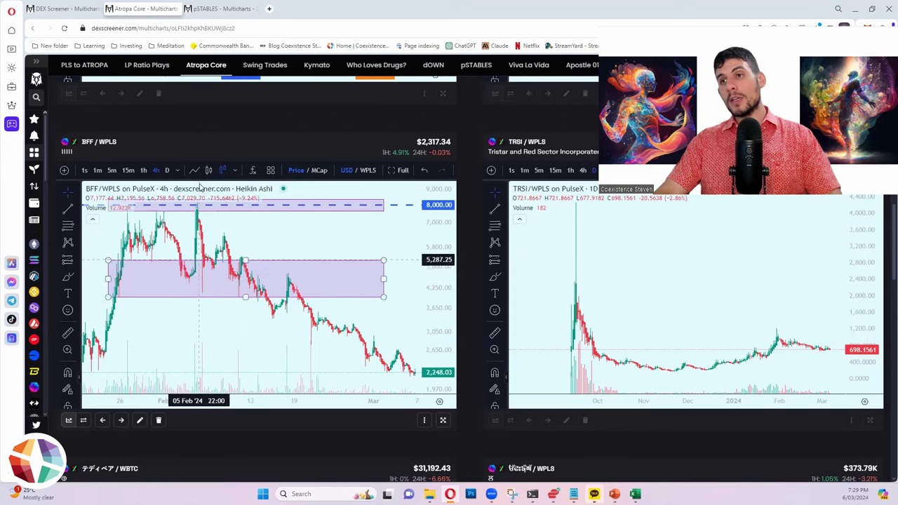
click(320, 214)
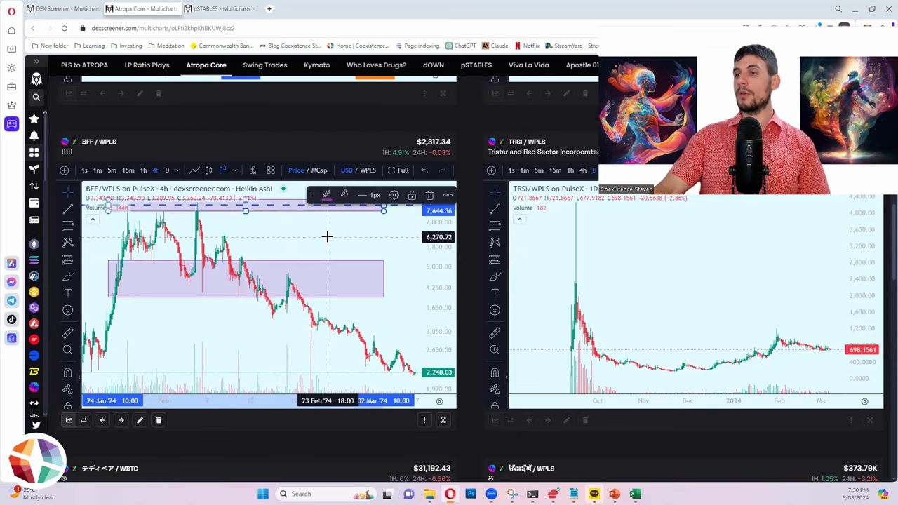
- Recheck the candles around BFF/WPLS's lower purple zone and return the chart to the daily interval
scroll(282, 297, down, 6)
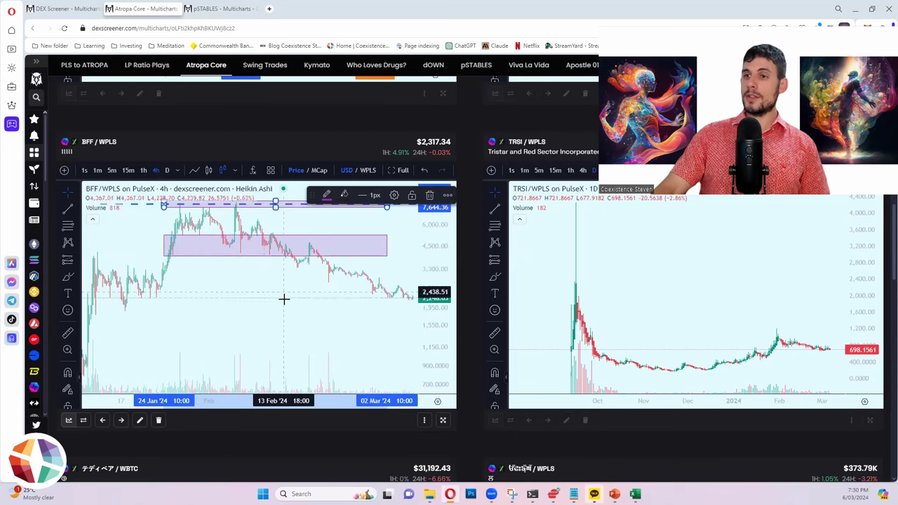
click(221, 310)
scroll(221, 310, up, 5)
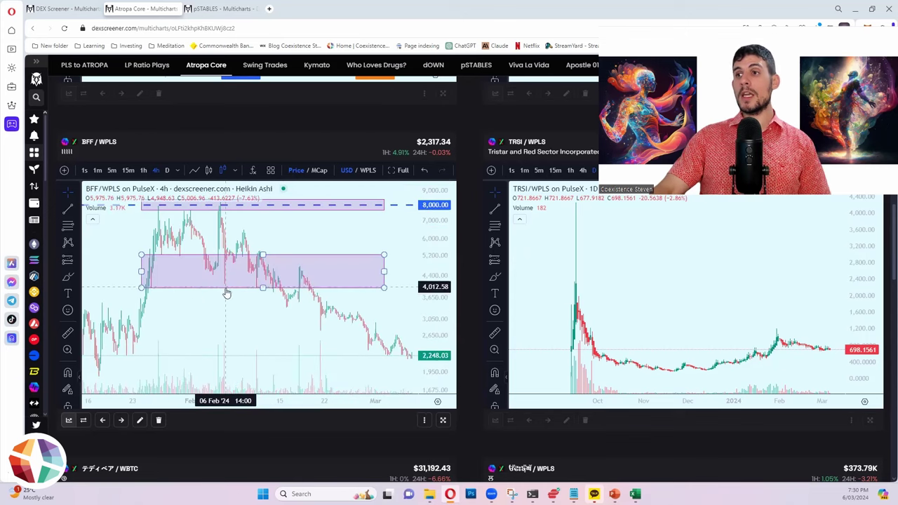
click(167, 173)
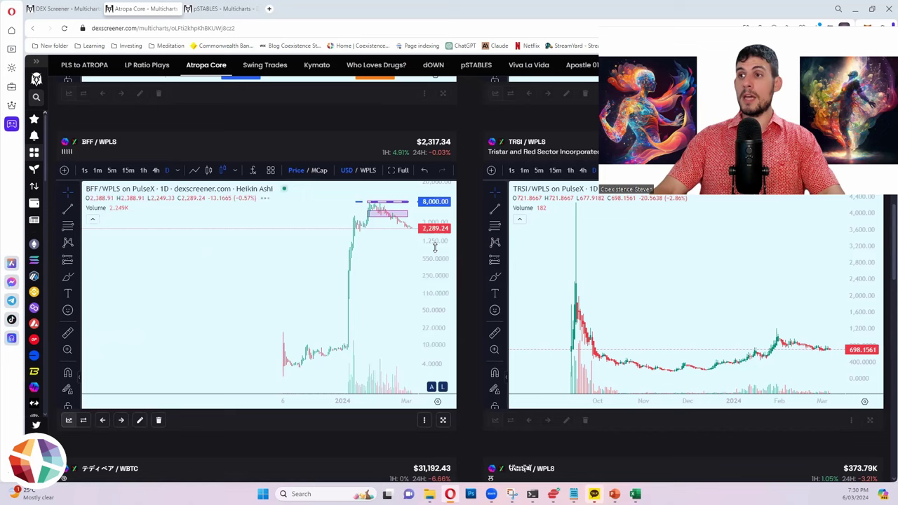
scroll(400, 241, up, 3)
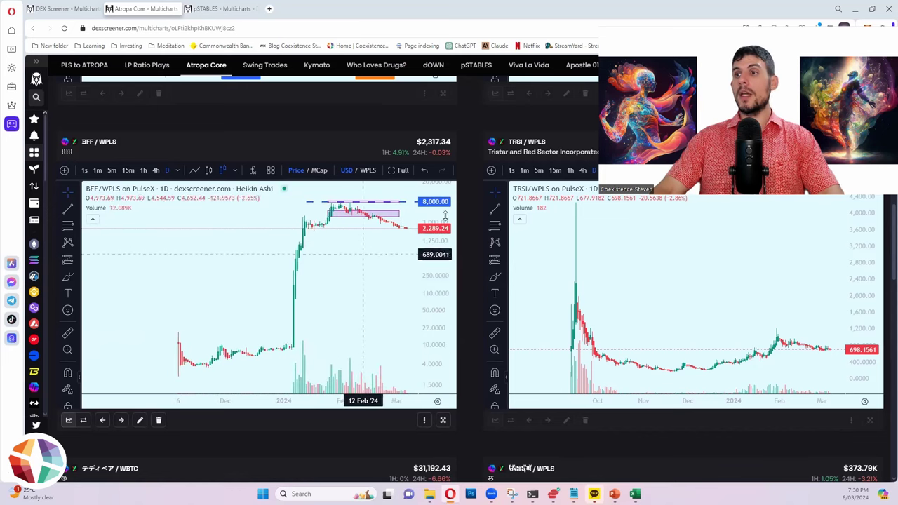
- Measure the BFF/WPLS price range from the late-January high near the 8,000 line down to about 950, and clear the measurement
drag(327, 305, 291, 335)
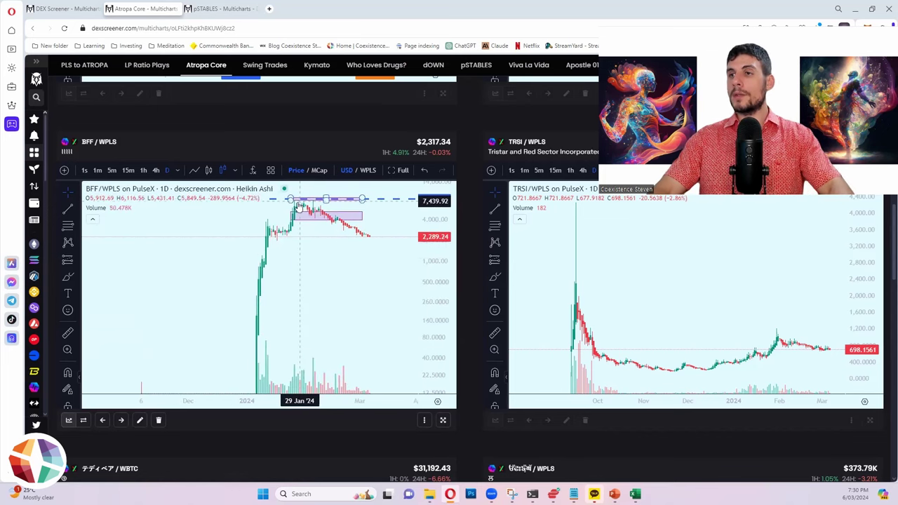
drag(290, 198, 402, 264)
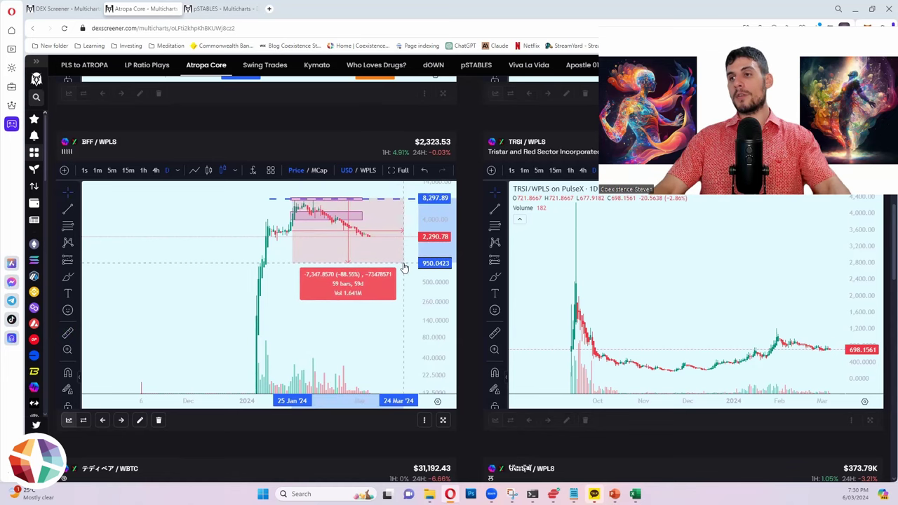
click(341, 325)
- Rescale the BFF/WPLS chart to examine its full daily history since November against the 8,000 line and purple zones
drag(341, 325, 288, 345)
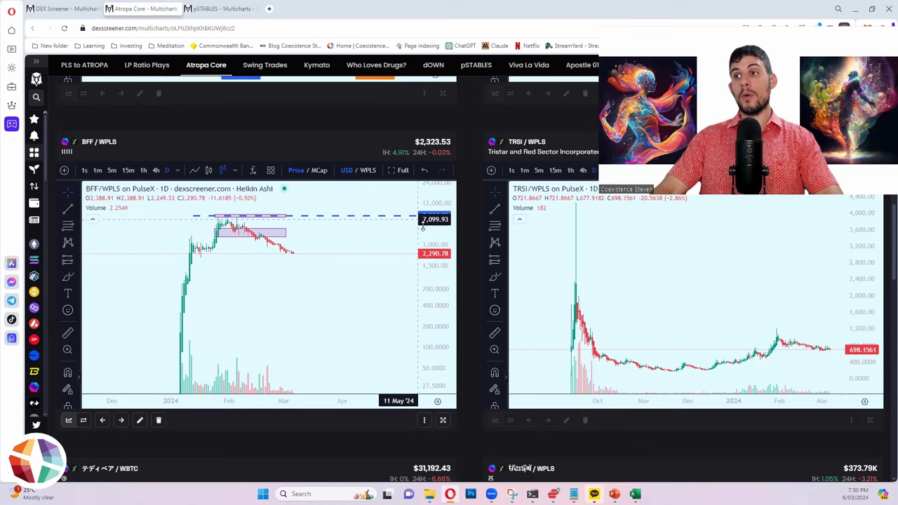
drag(431, 221, 432, 270)
drag(261, 324, 327, 327)
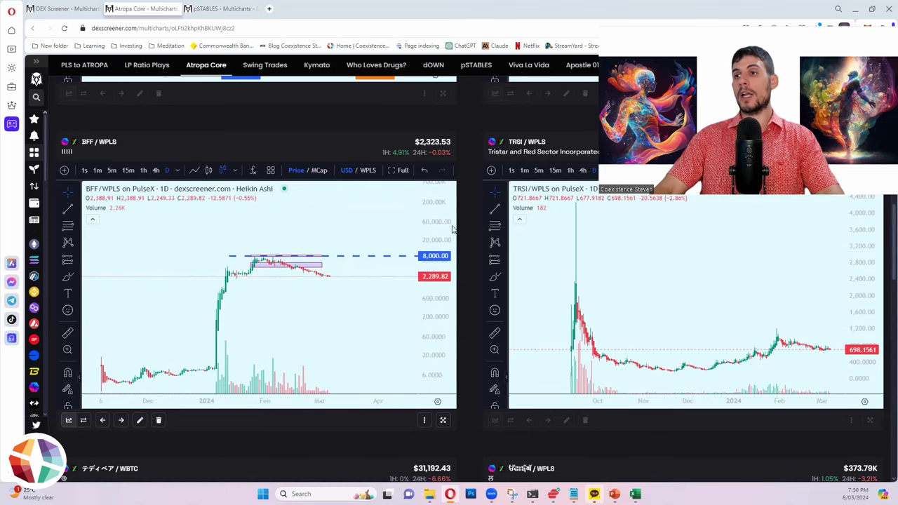
drag(433, 196, 434, 211)
drag(354, 337, 369, 297)
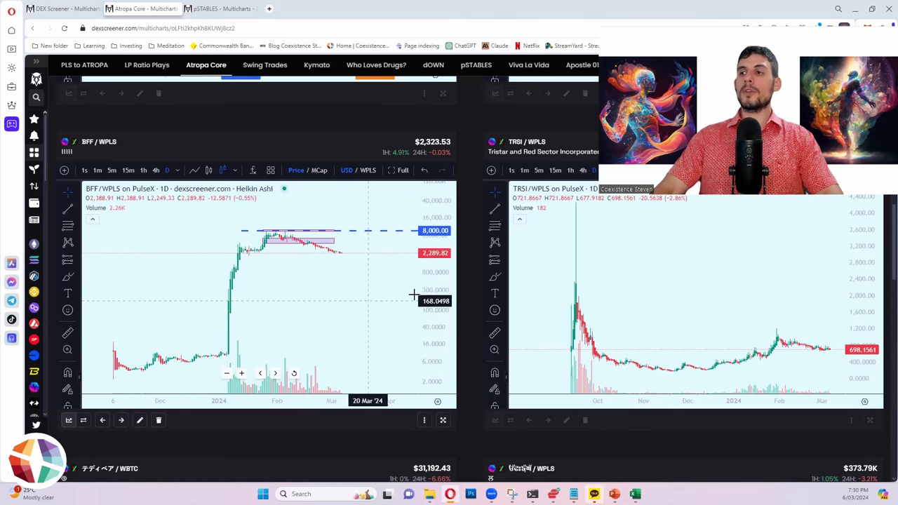
mouse_move(439, 291)
mouse_down()
mouse_move(438, 305)
mouse_move(439, 273)
mouse_up()
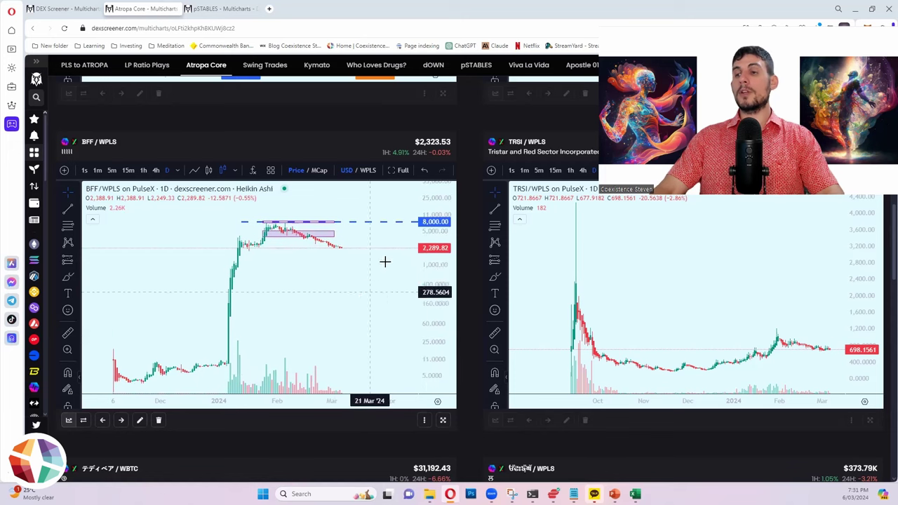
drag(385, 260, 398, 273)
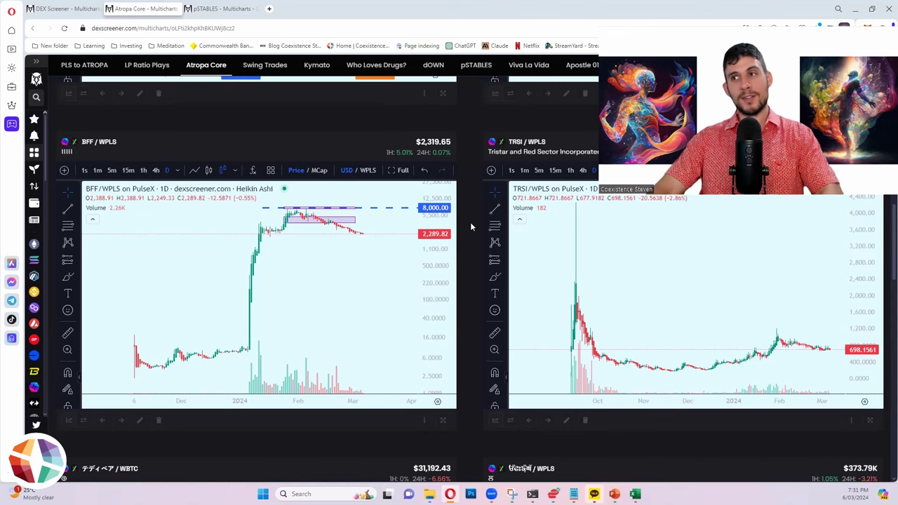
- Look through the remaining Atropa Core charts below BFF and TRSI, including dOWN/WPLS and LEGAL/WPLS, down to the last row
scroll(469, 226, down, 4)
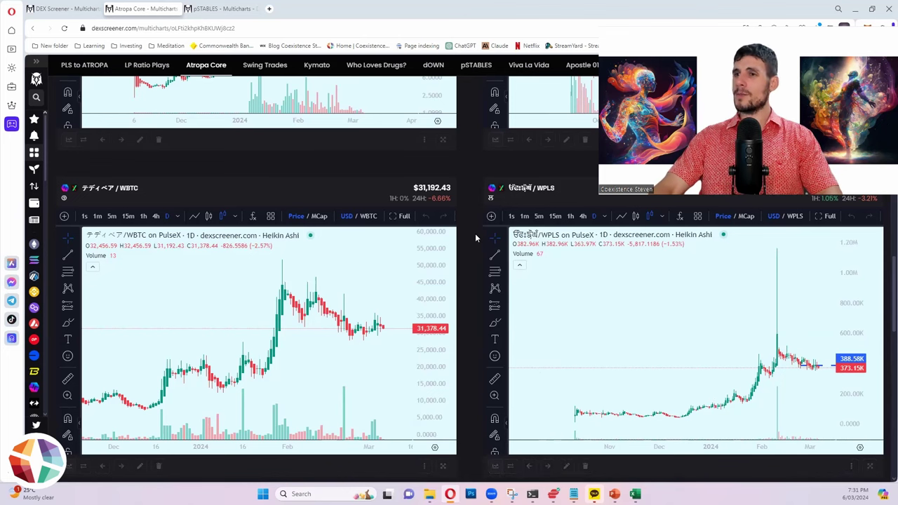
scroll(475, 233, down, 3)
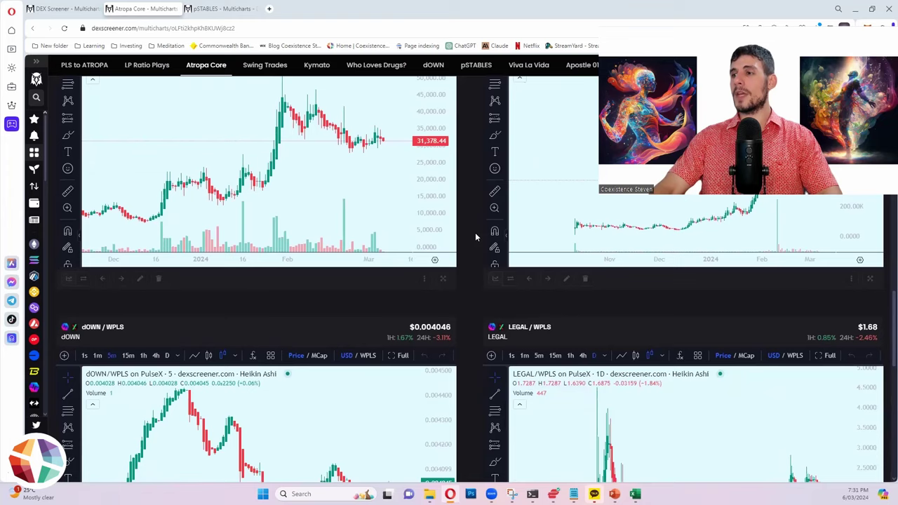
scroll(474, 232, down, 3)
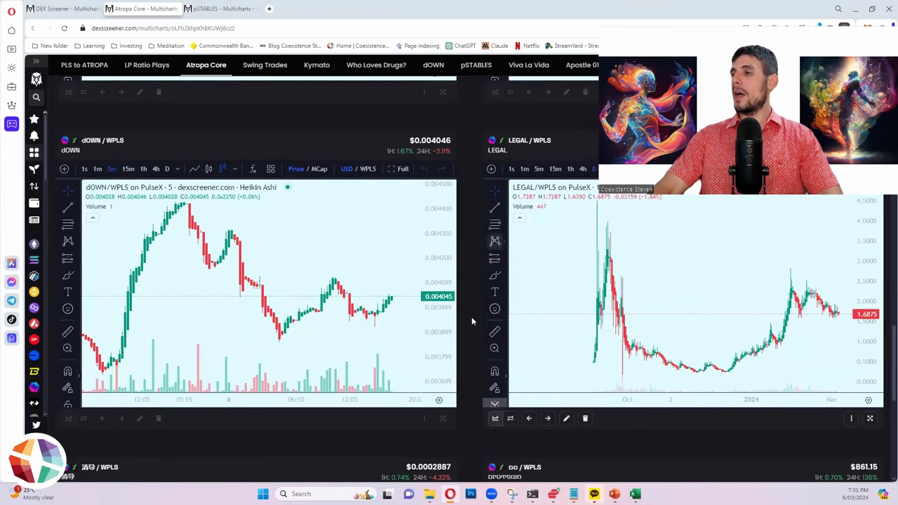
scroll(469, 314, down, 5)
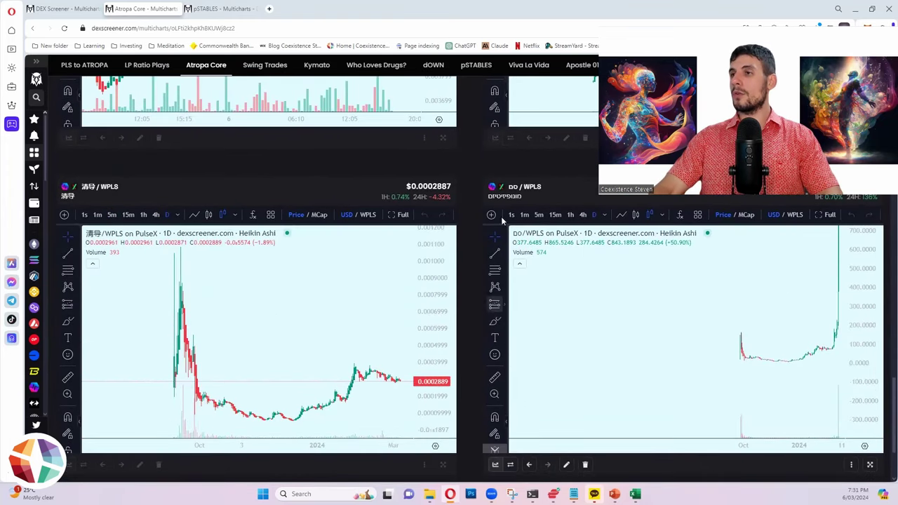
- Review the lower Atropa Core charts again in reverse order, ending at ATROPA/WPLS and DAI/WPLS in the first row
scroll(467, 266, up, 1)
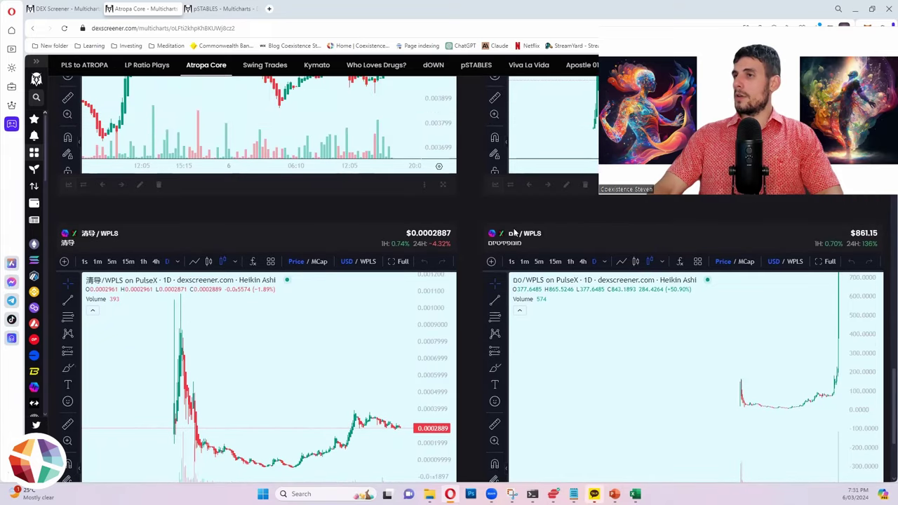
scroll(471, 216, up, 5)
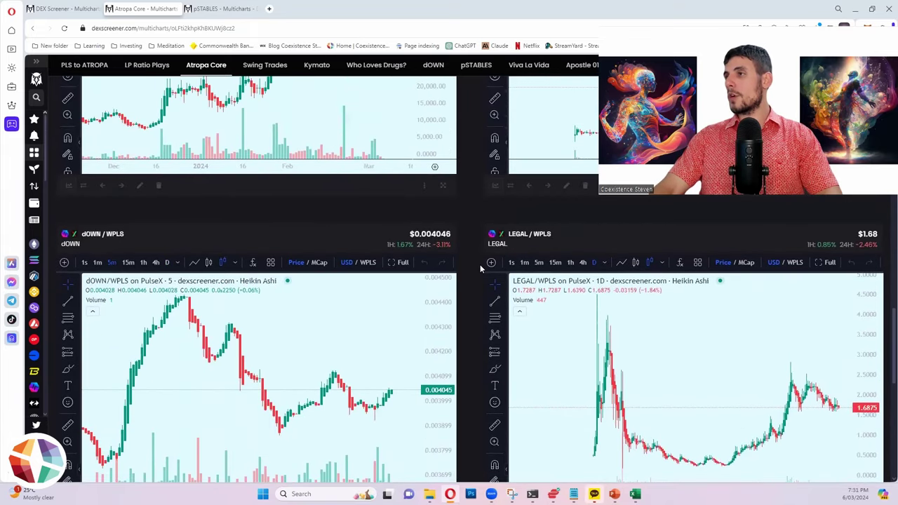
scroll(480, 265, up, 4)
scroll(470, 184, up, 2)
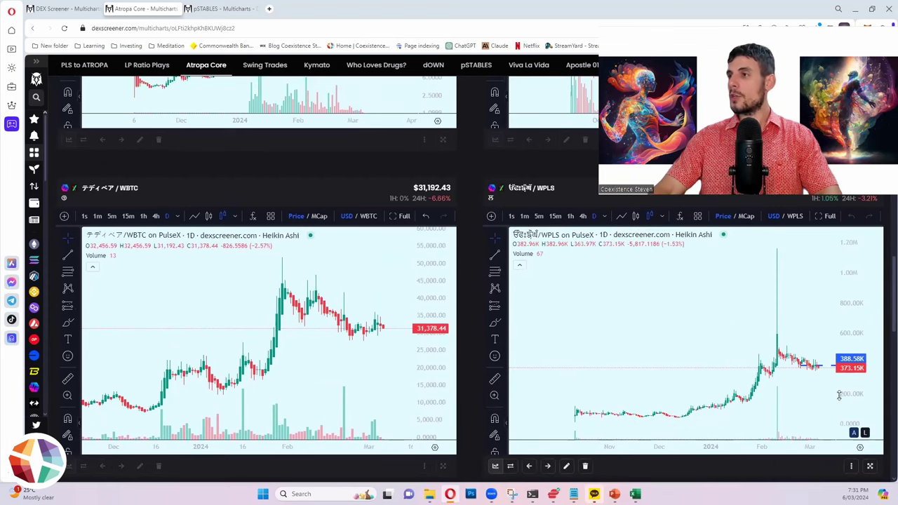
scroll(467, 187, up, 4)
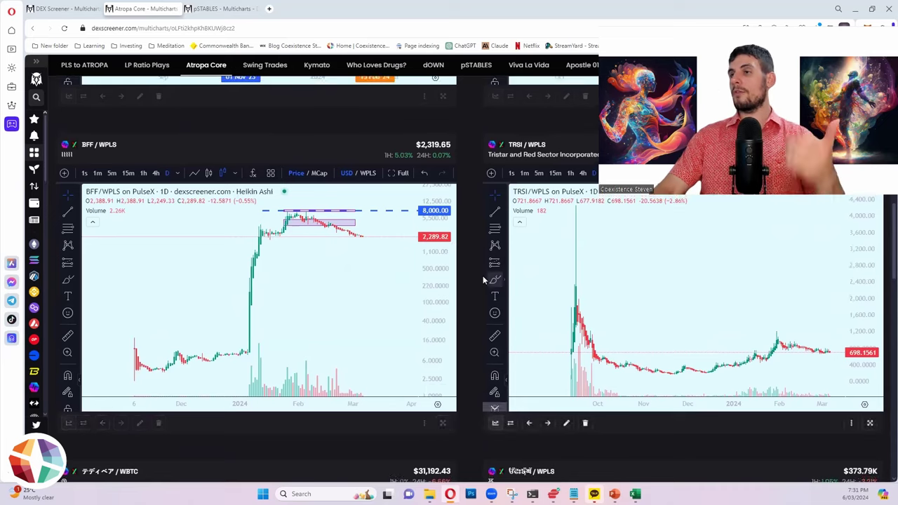
scroll(483, 275, up, 6)
scroll(482, 279, up, 3)
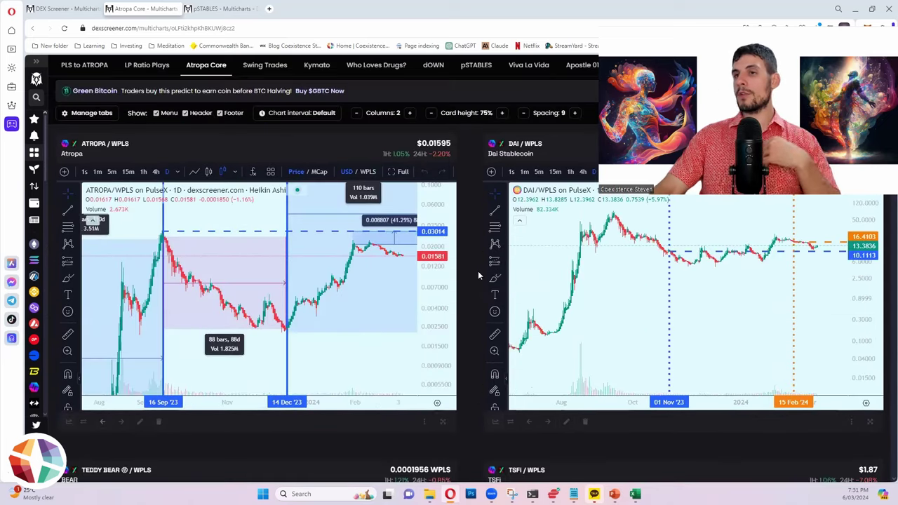